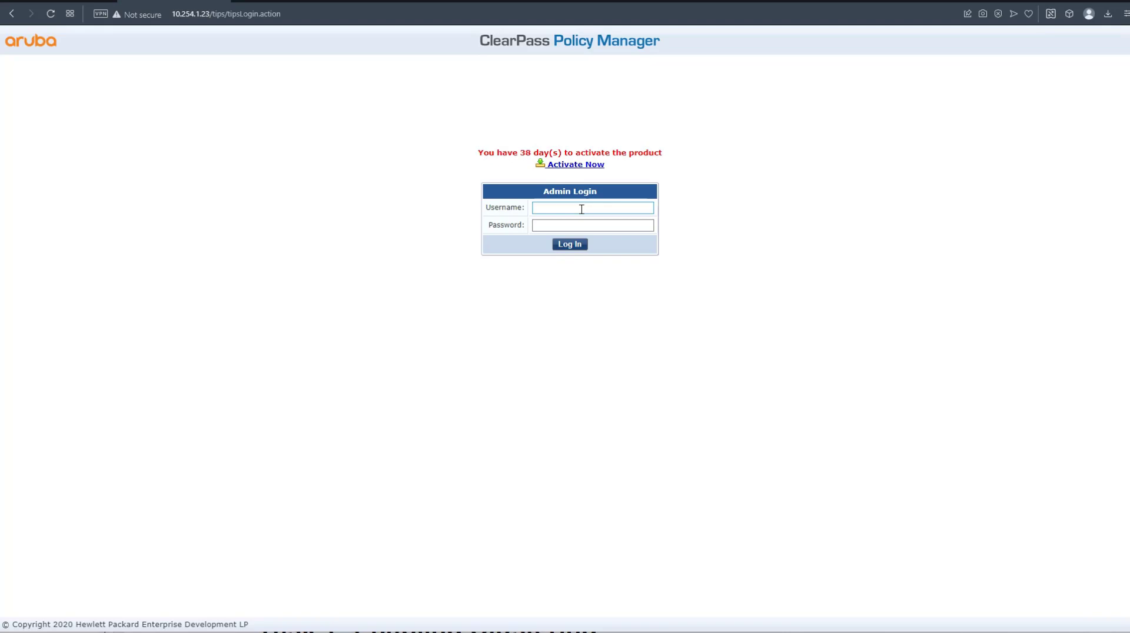
Sign in with the administrator account and proceed past the browser's certificate warning to the ClearPass portal.
{"action": "left_click", "coordinate": [582, 209]}
{"action": "type", "text": "admin"}
{"action": "key", "text": "Tab"}
{"action": "type", "text": "******"}
{"action": "key", "text": "Return"}
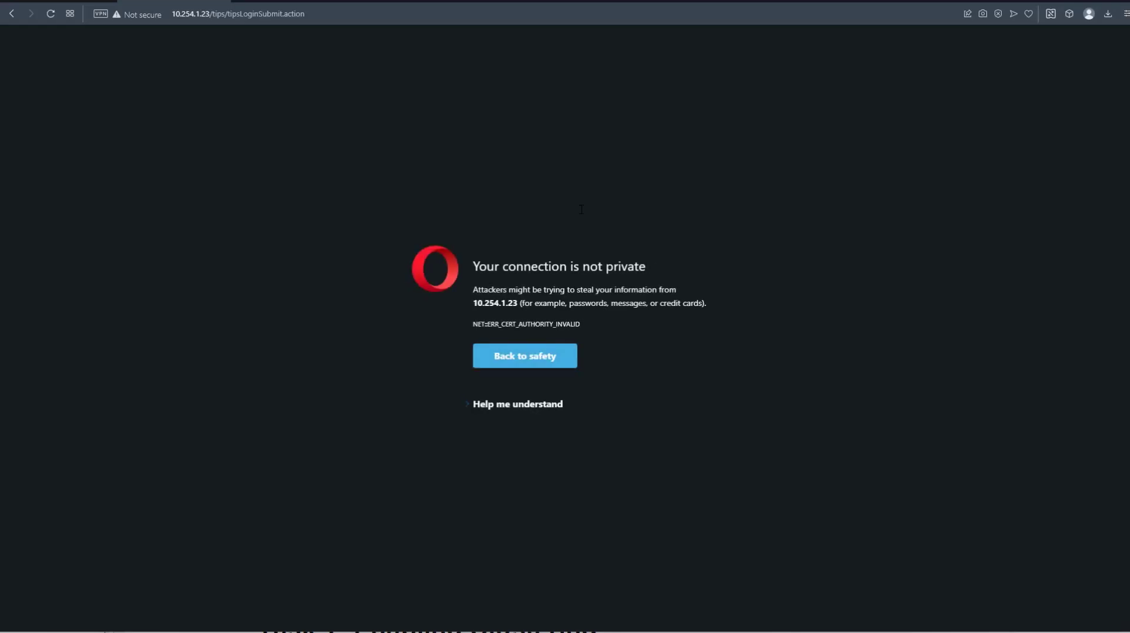
{"action": "left_click", "coordinate": [535, 405]}
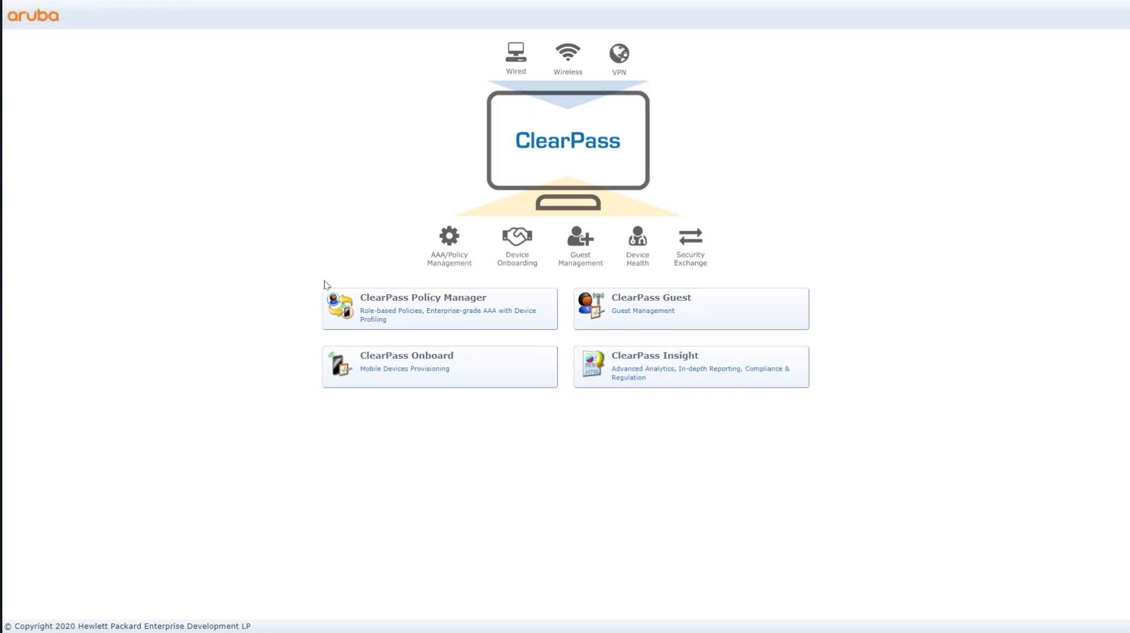
Open Policy Manager from the portal and log in with the administrator account.
{"action": "left_click", "coordinate": [435, 317]}
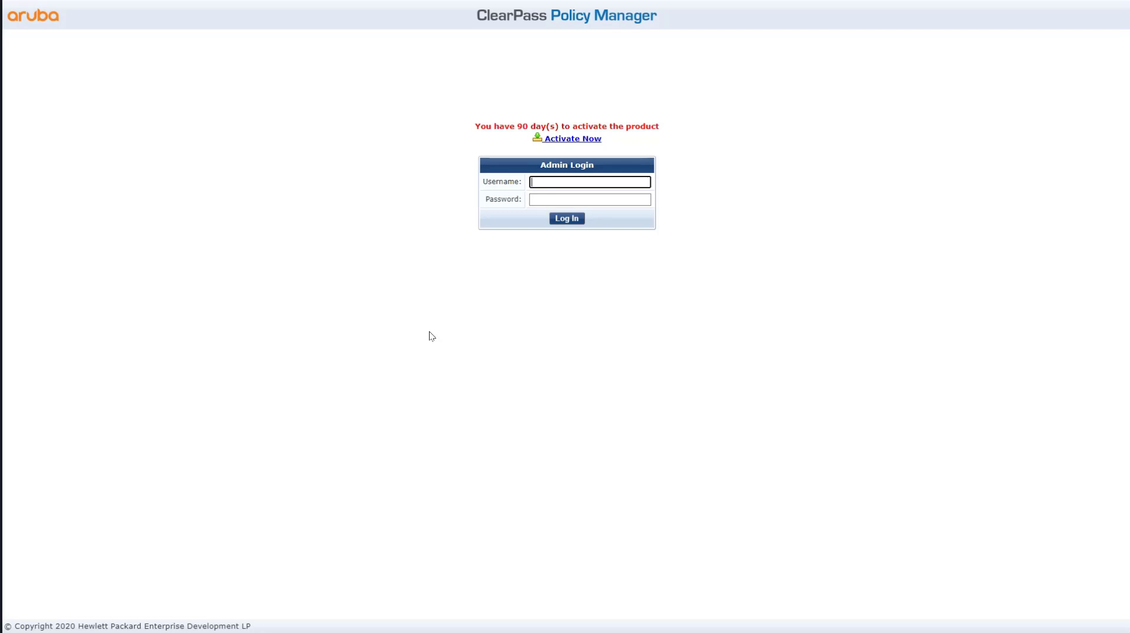
{"action": "type", "text": "admin"}
{"action": "key", "text": "Return"}
{"action": "type", "text": "admin"}
{"action": "key", "text": "Tab"}
{"action": "type", "text": "123"}
{"action": "key", "text": "Return"}
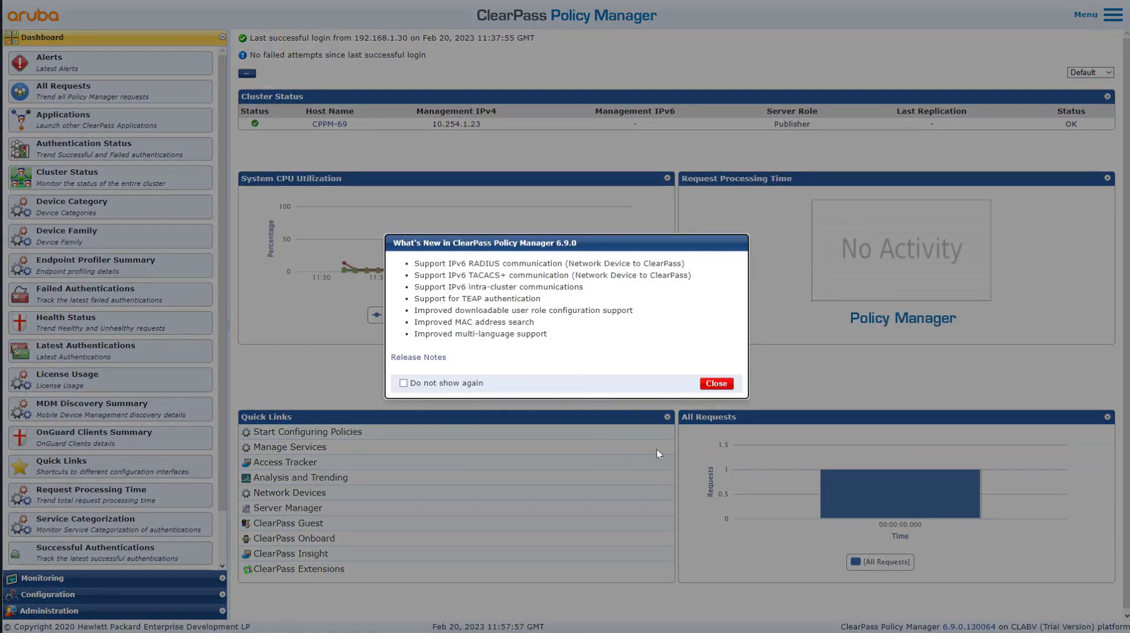
Dismiss What's New and go to Administration > Certificates > Certificate Store.
{"action": "left_click", "coordinate": [721, 387]}
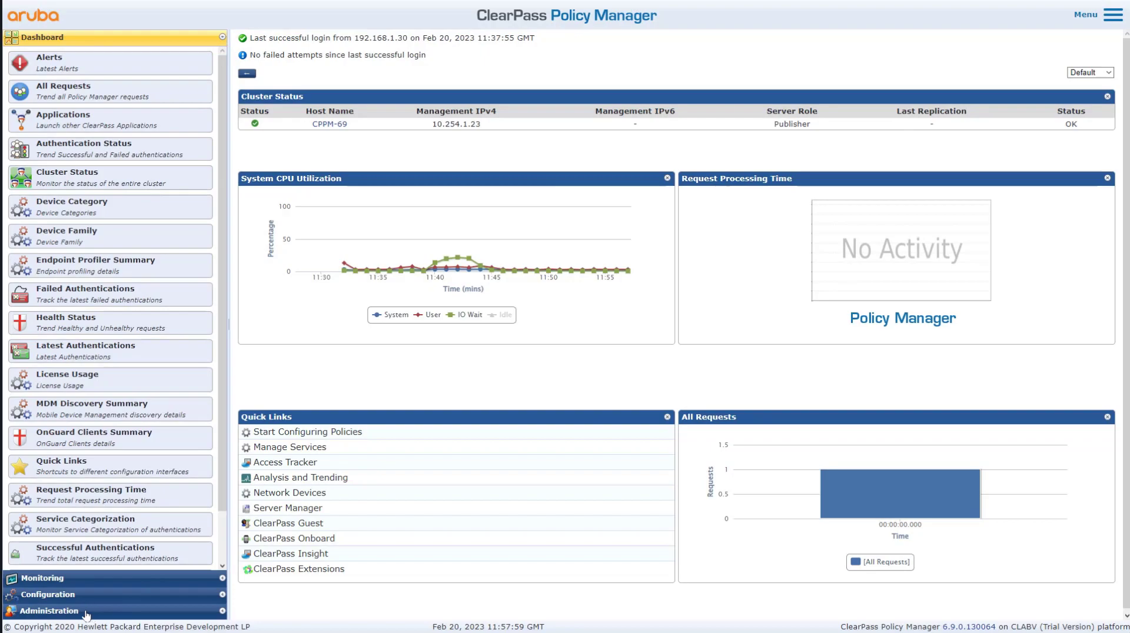
{"action": "left_click", "coordinate": [91, 610]}
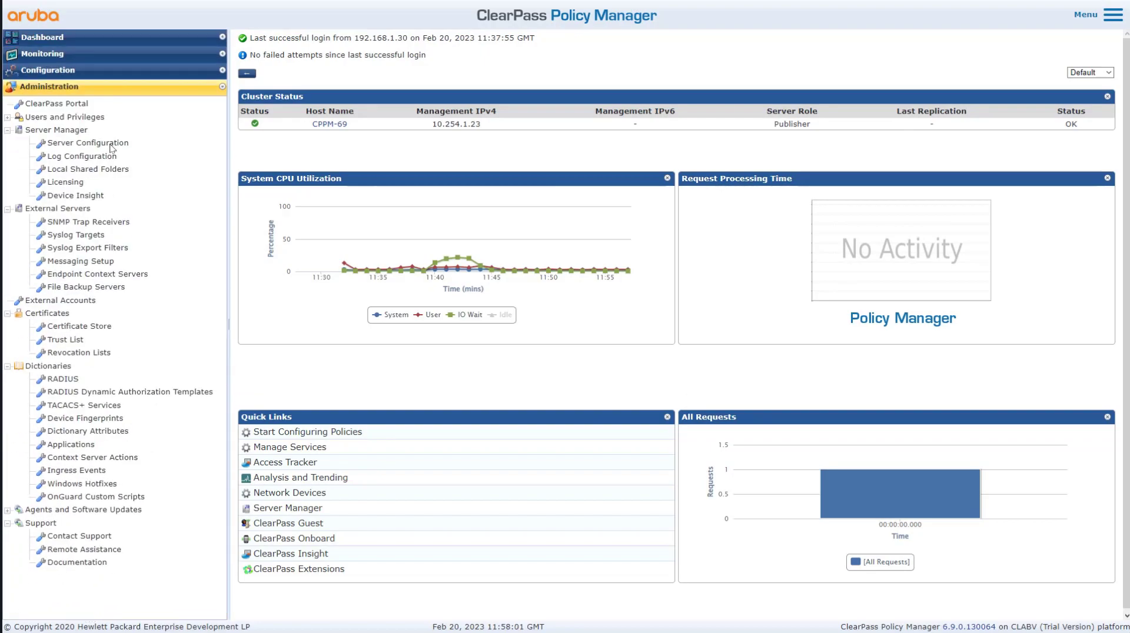
{"action": "left_click", "coordinate": [80, 326]}
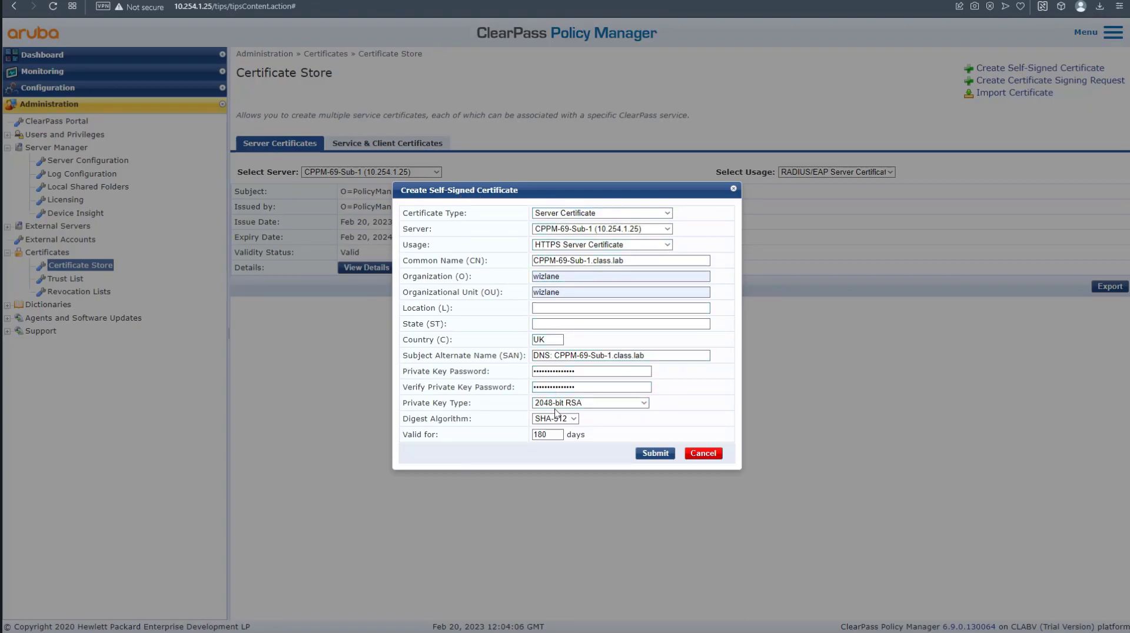
Complete the Common Name and SAN entries, then generate and install the self-signed certificate.
{"action": "left_click", "coordinate": [639, 261]}
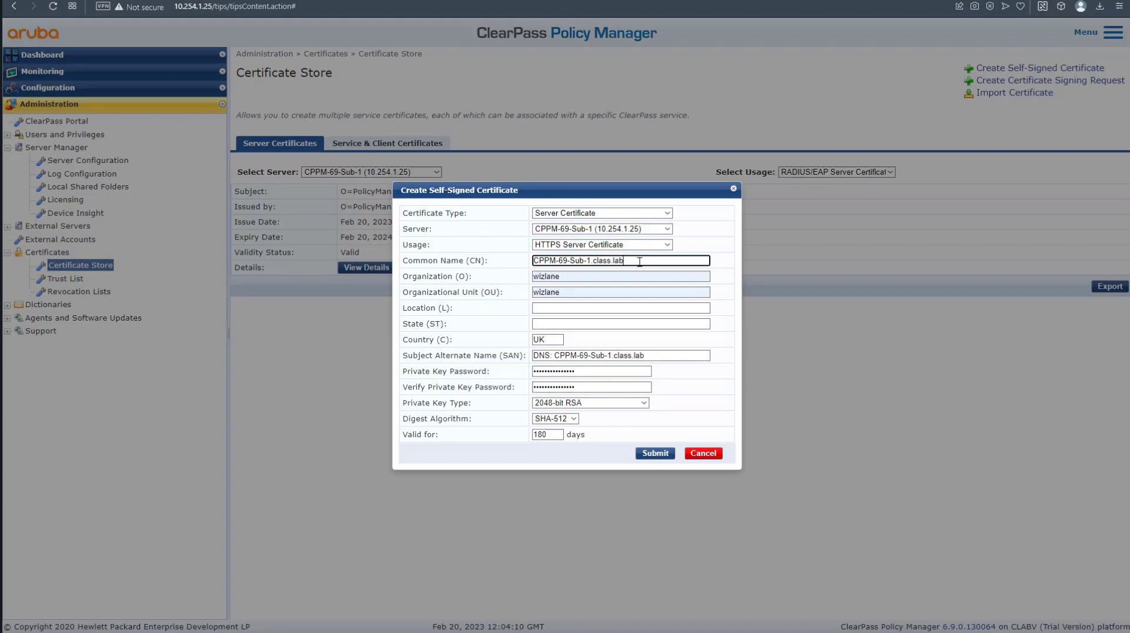
{"action": "left_click", "coordinate": [668, 356]}
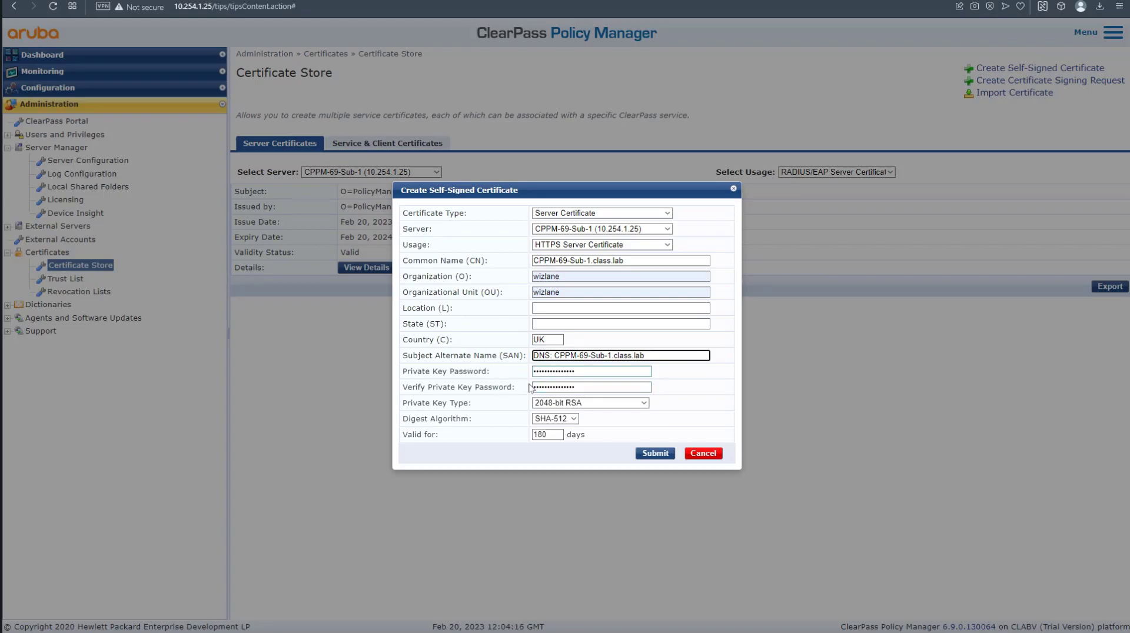
{"action": "left_click", "coordinate": [653, 457]}
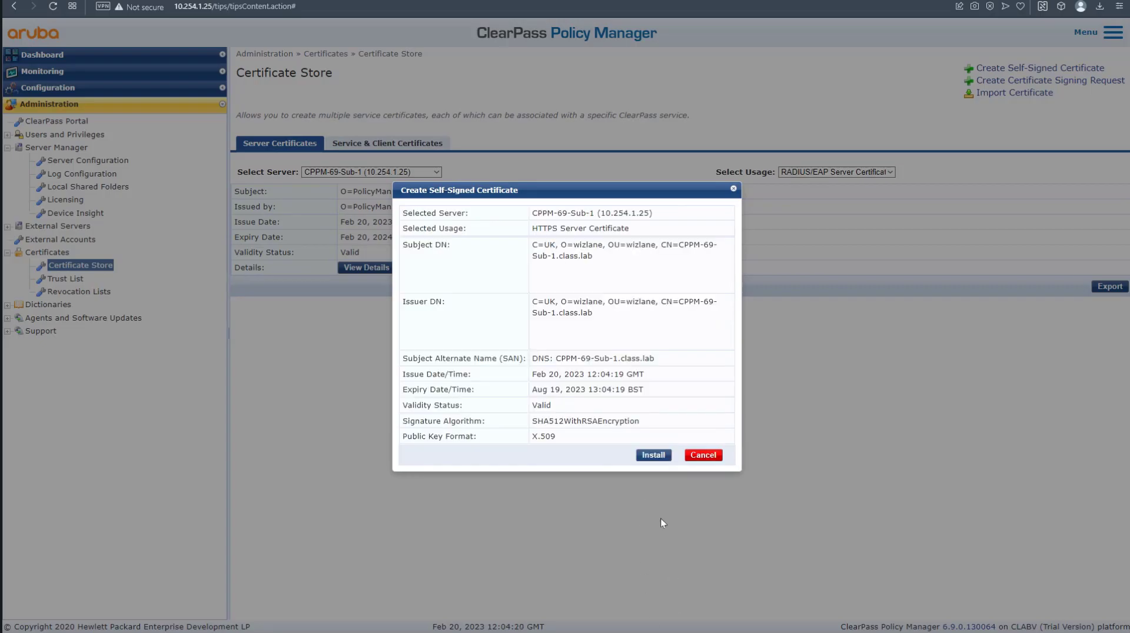
{"action": "left_click", "coordinate": [661, 460]}
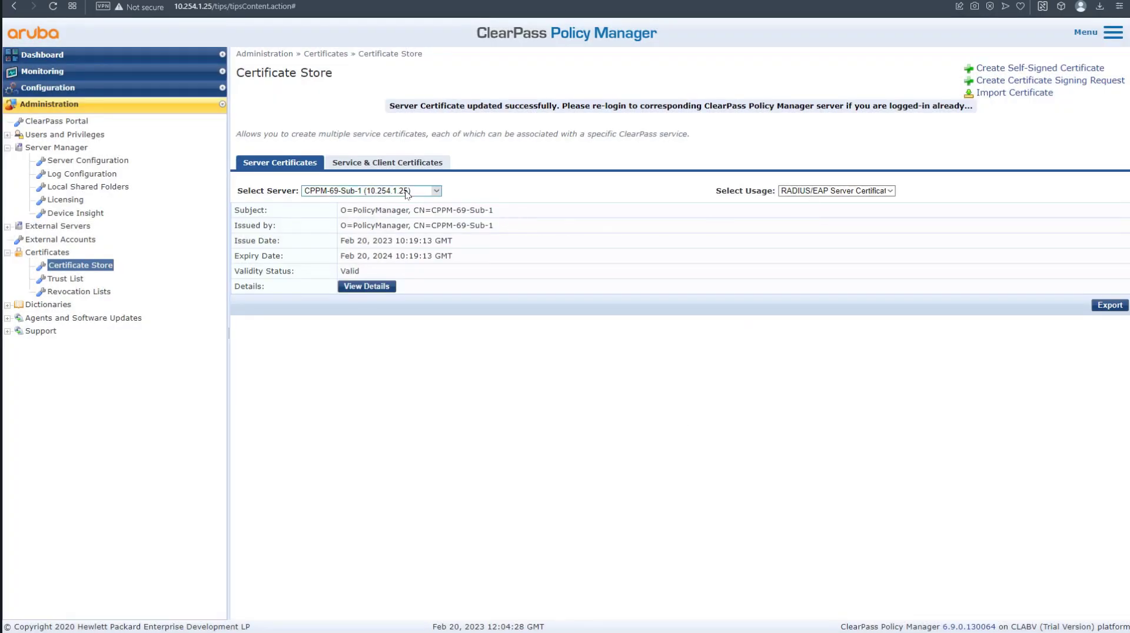
Show the HTTPS Server Certificate and bring up its export-to-file options.
{"action": "left_click", "coordinate": [803, 192]}
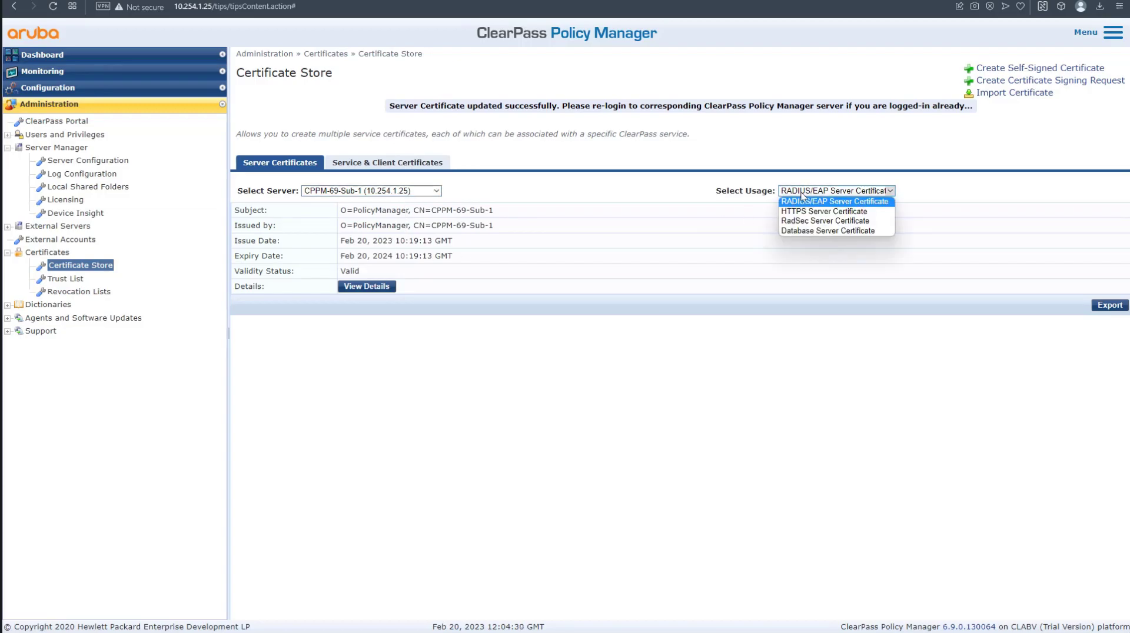
{"action": "left_click", "coordinate": [803, 212]}
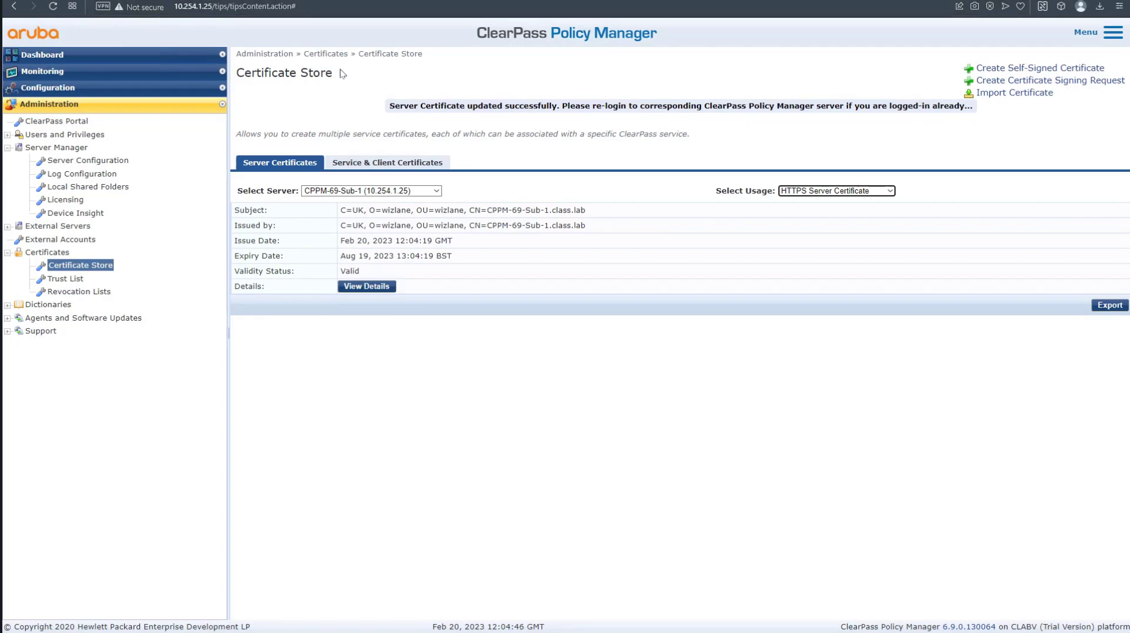
{"action": "left_click", "coordinate": [1110, 305]}
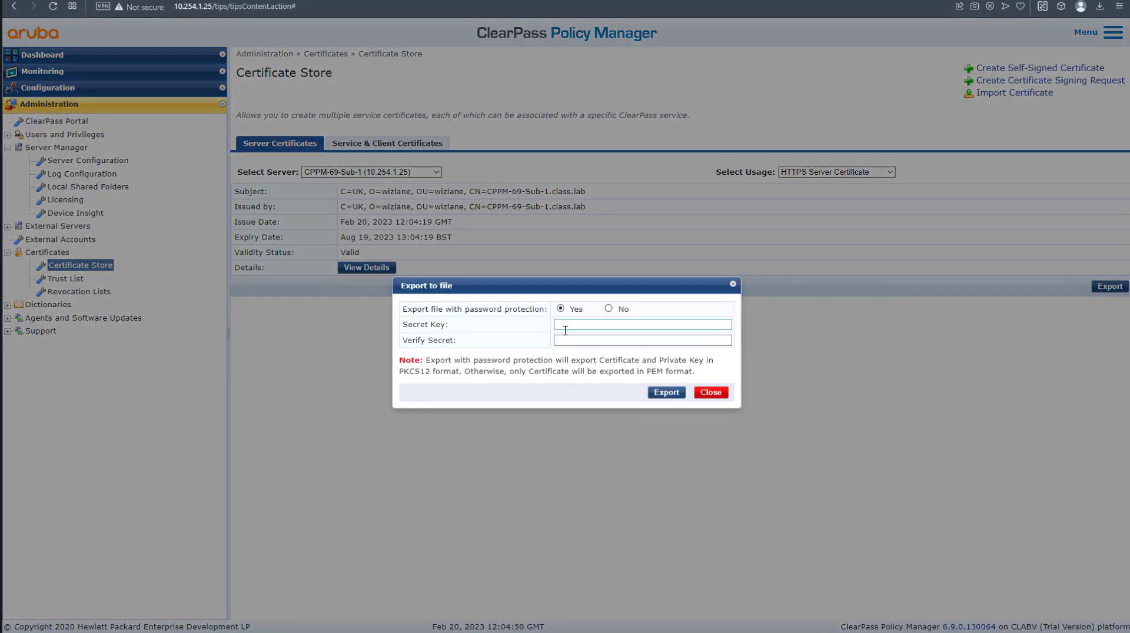
{"action": "left_click", "coordinate": [568, 326]}
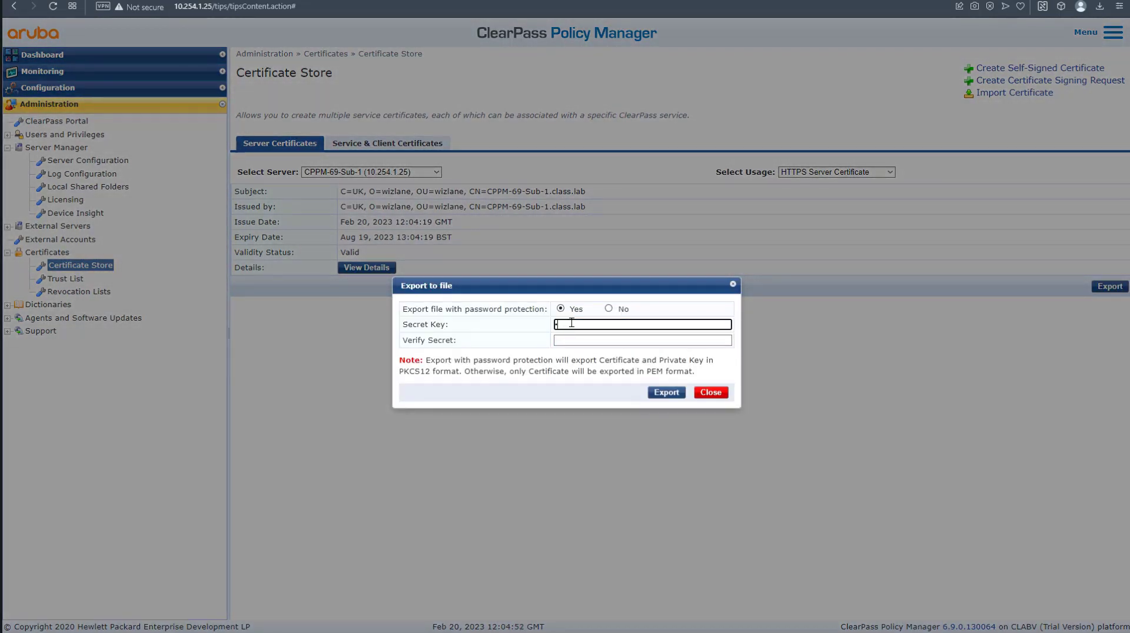
Export the HTTPS certificate as a secret-key-protected .p12 and show it in the Downloads folder.
{"action": "type", "text": "aruba"}
{"action": "key", "text": "Tab"}
{"action": "type", "text": "aruba12"}
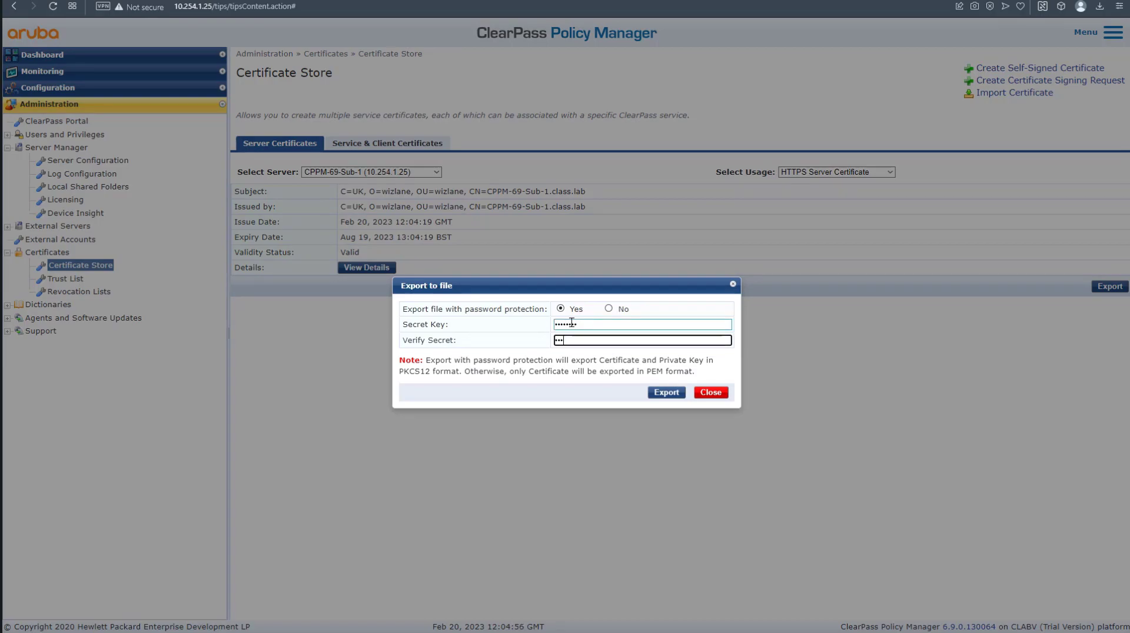
{"action": "type", "text": "3"}
{"action": "left_click", "coordinate": [667, 393]}
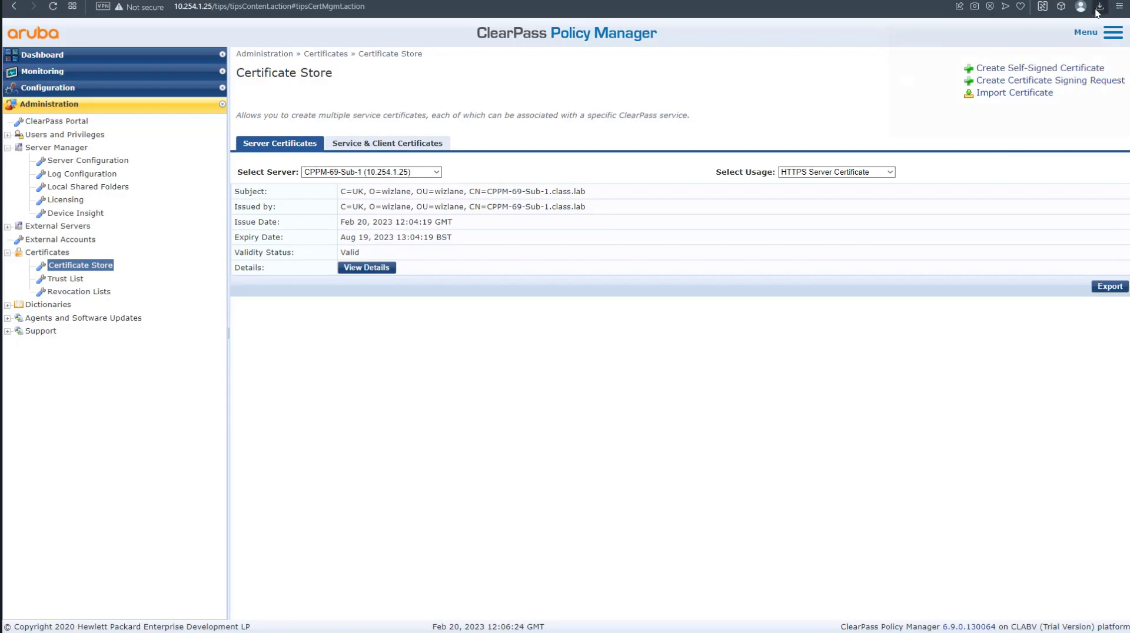
{"action": "left_click", "coordinate": [1098, 8]}
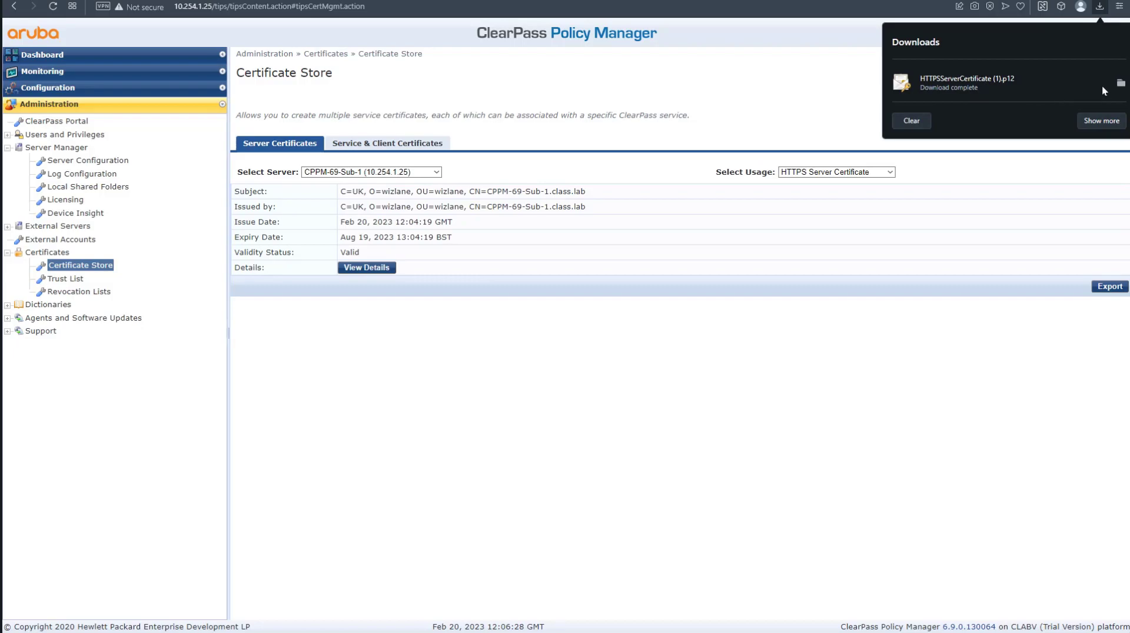
{"action": "left_click", "coordinate": [1120, 83]}
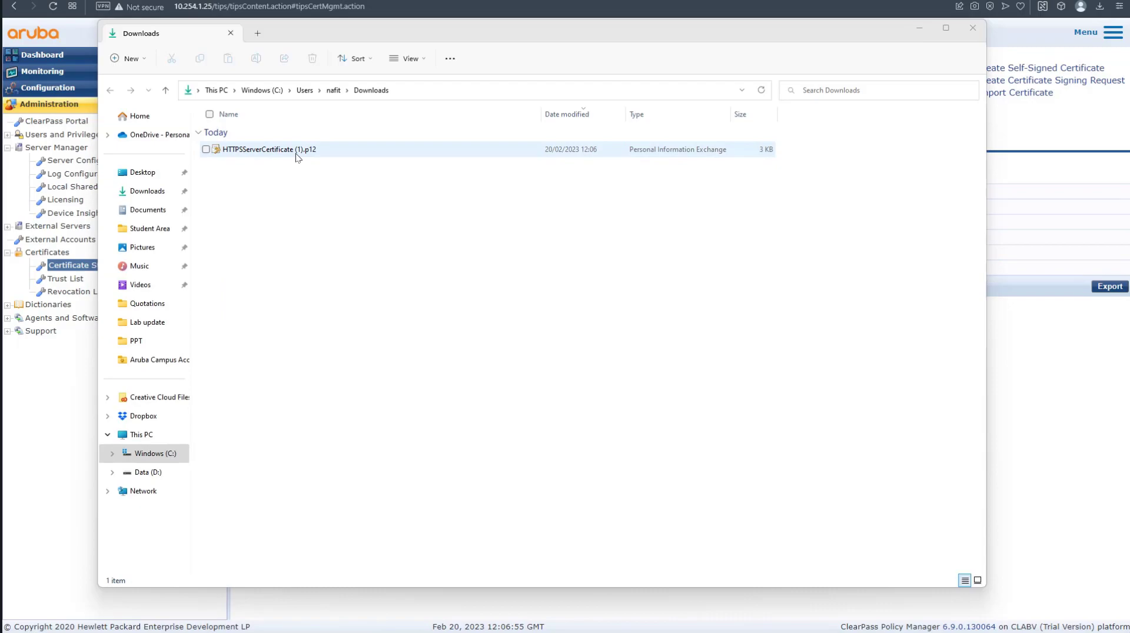
Open HTTPSServerCertificate (1).p12 in the Certificate Import Wizard and enter its private key password.
{"action": "double_click", "coordinate": [296, 155]}
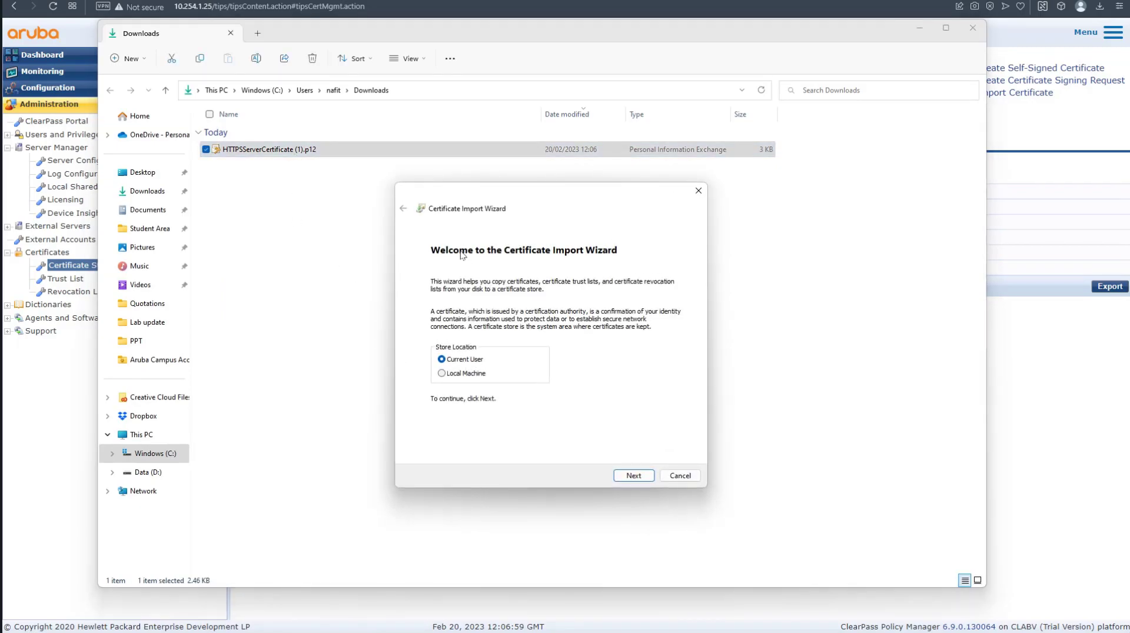
{"action": "left_click", "coordinate": [634, 475]}
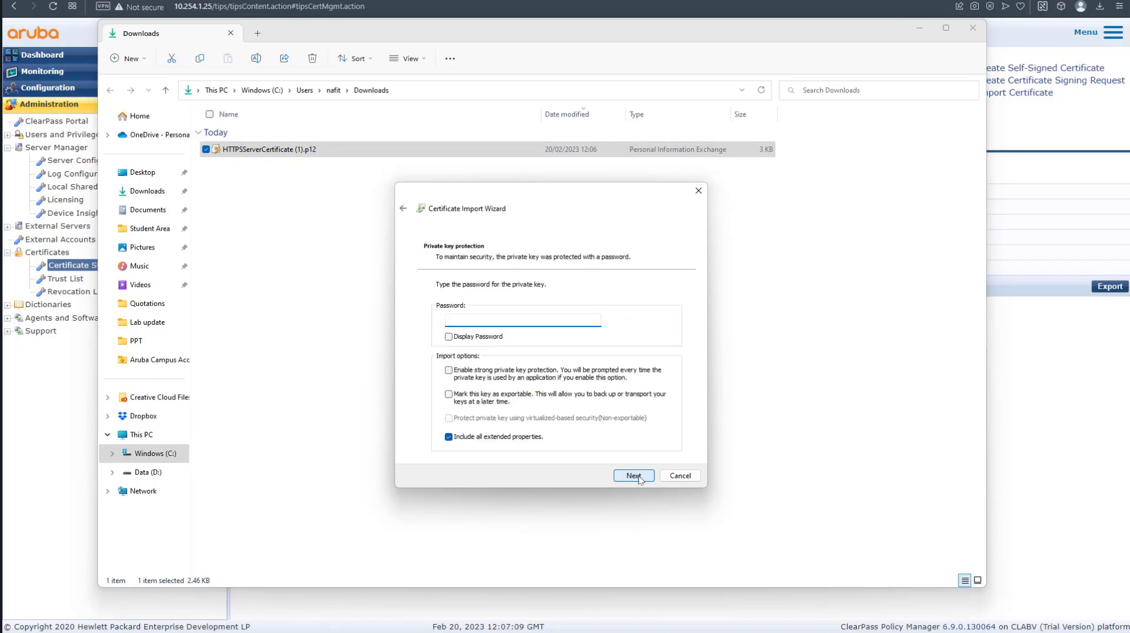
{"action": "type", "text": "aruba123"}
{"action": "left_click", "coordinate": [634, 475]}
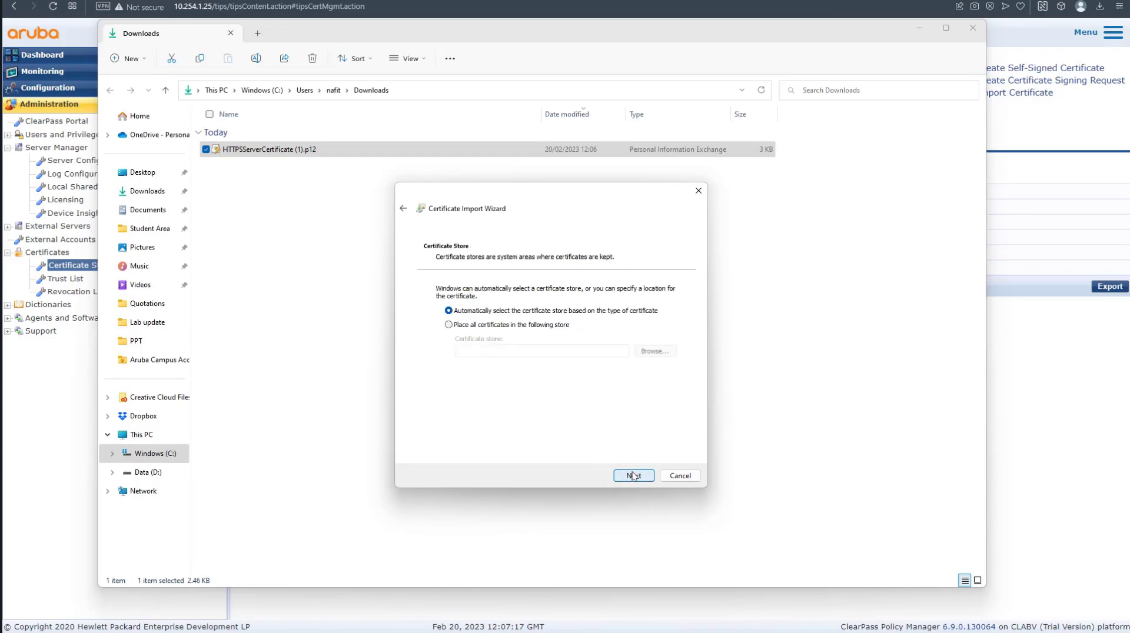
Import it into Trusted Root Certification Authorities, accept the security warning, and close Downloads.
{"action": "left_click", "coordinate": [528, 328]}
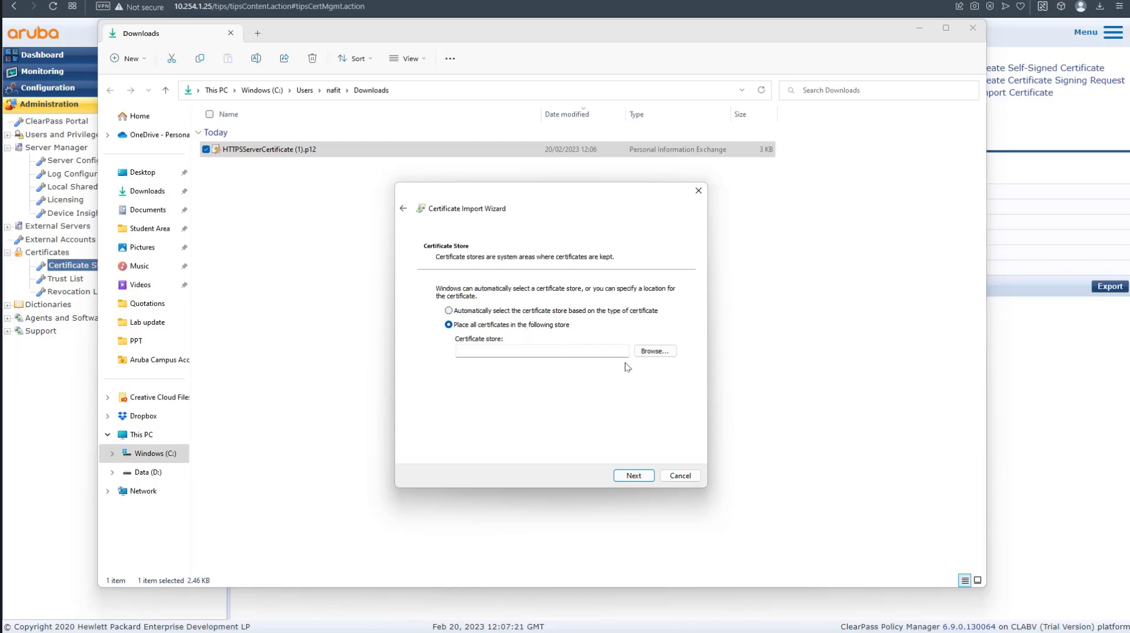
{"action": "left_click", "coordinate": [655, 351]}
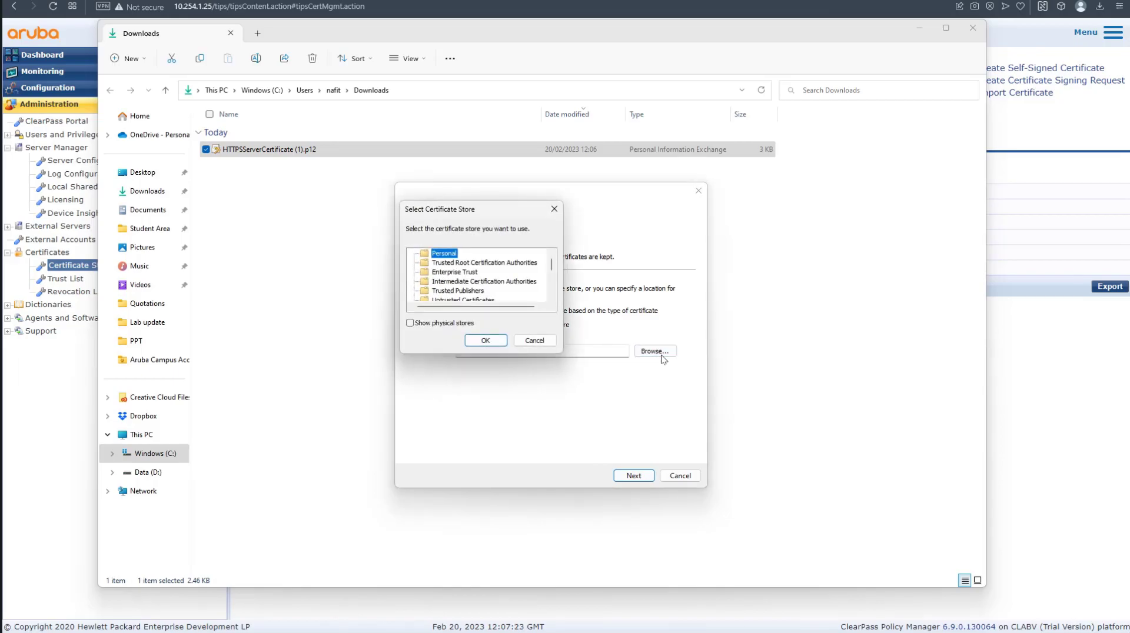
{"action": "left_click", "coordinate": [474, 263]}
{"action": "left_click", "coordinate": [487, 342]}
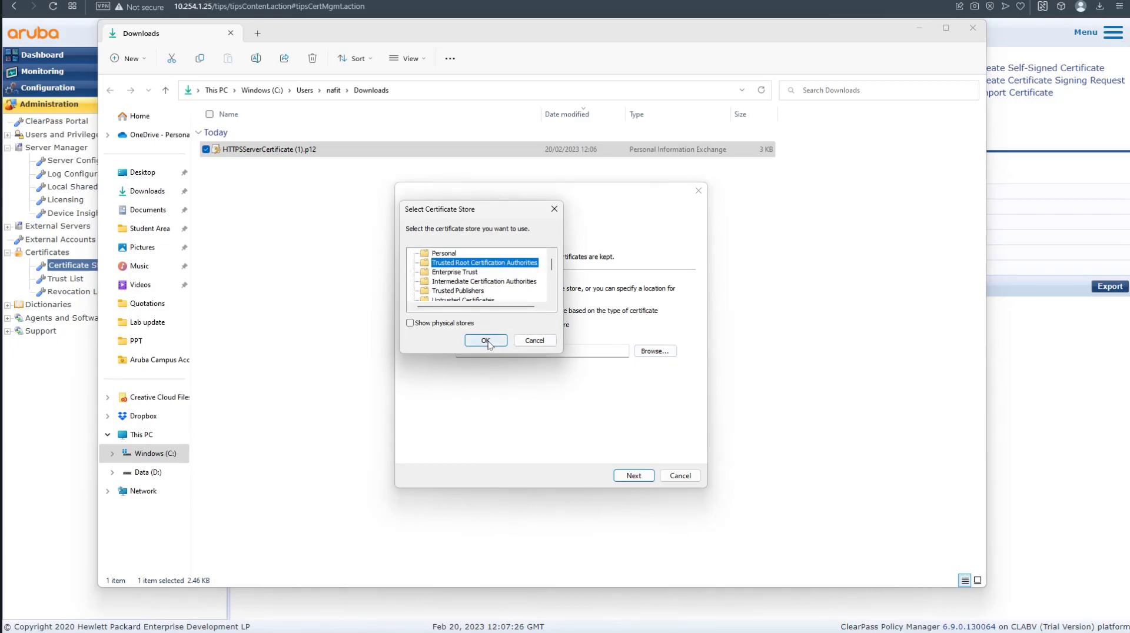
{"action": "left_click", "coordinate": [638, 479]}
{"action": "left_click", "coordinate": [634, 476]}
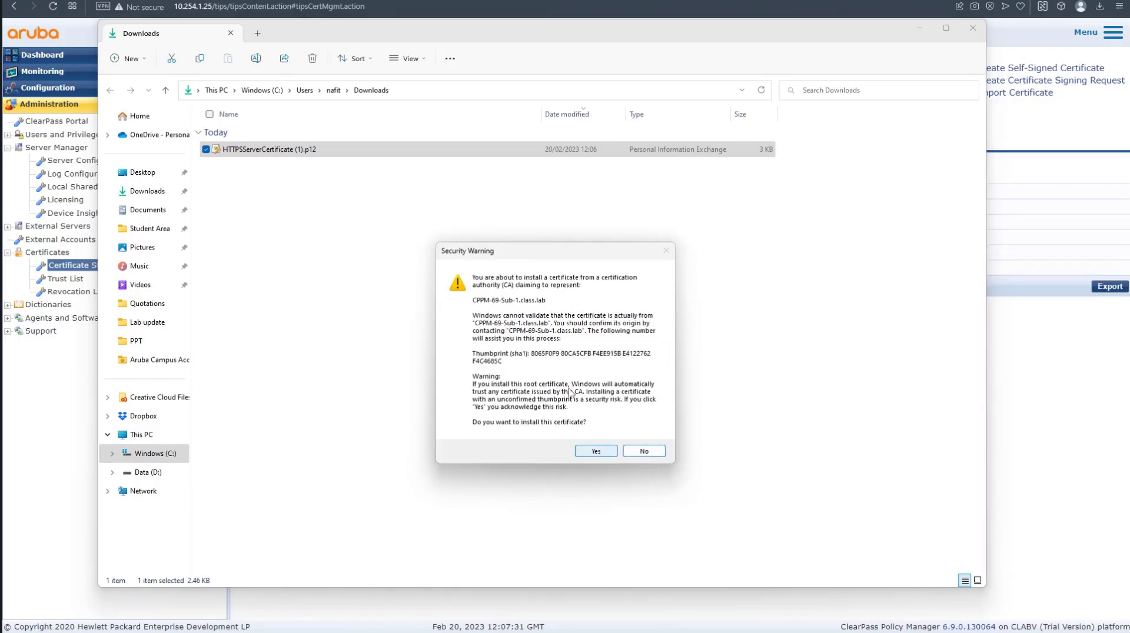
{"action": "left_click", "coordinate": [597, 451]}
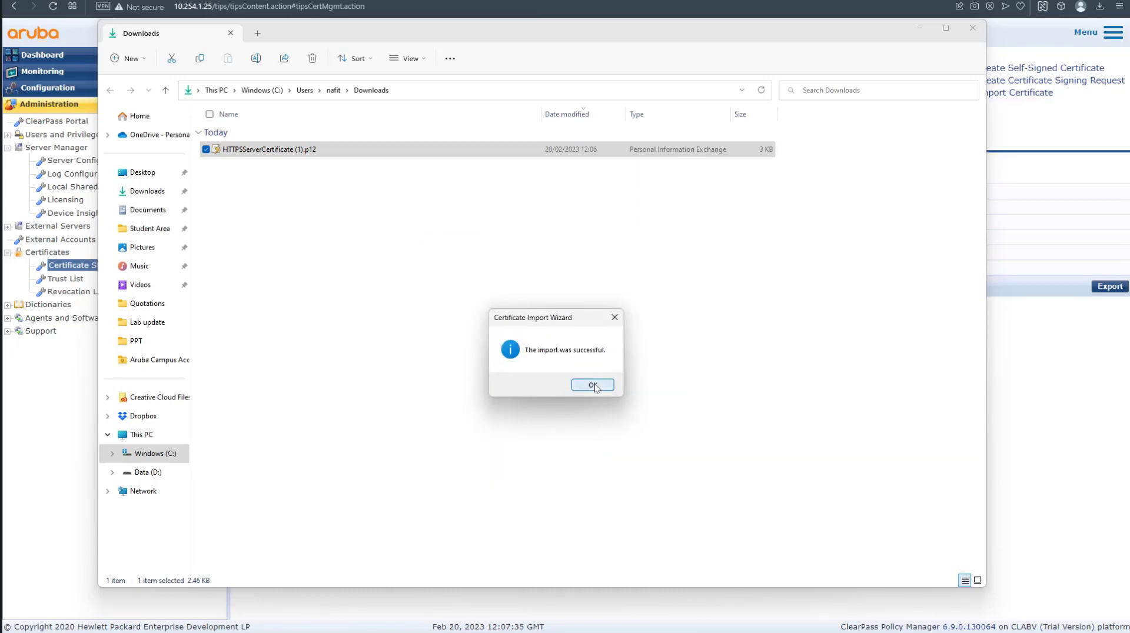
{"action": "left_click", "coordinate": [593, 385]}
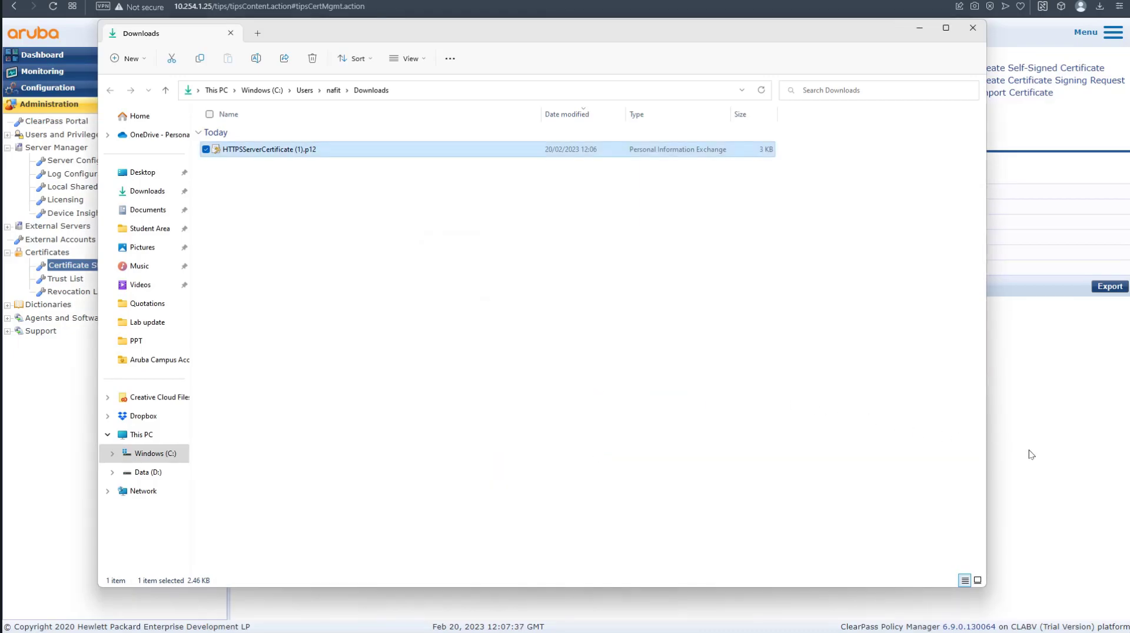
{"action": "left_click", "coordinate": [1036, 455]}
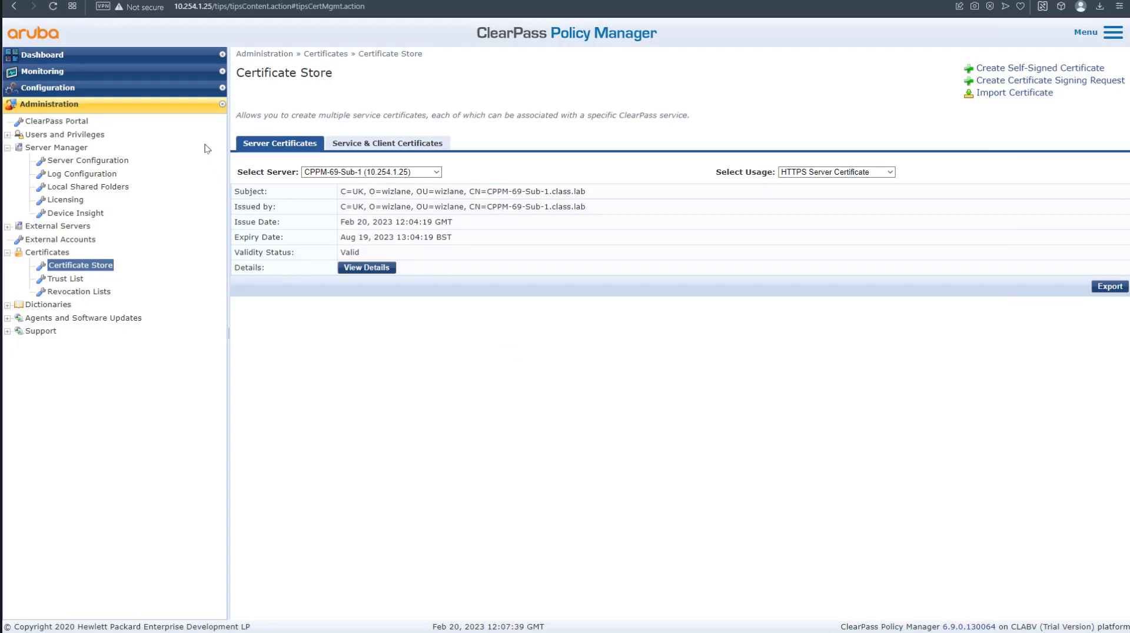
Reload the Certificate Store, dismiss What's New, and display the HTTPS Server Certificate.
{"action": "left_click", "coordinate": [54, 7]}
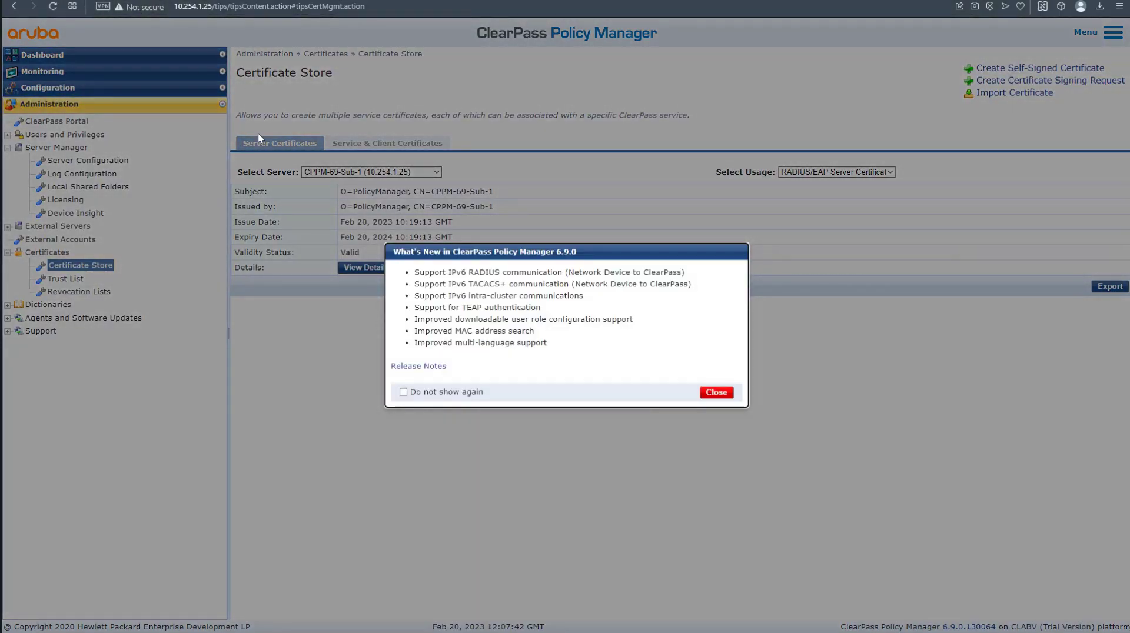
{"action": "left_click", "coordinate": [716, 393]}
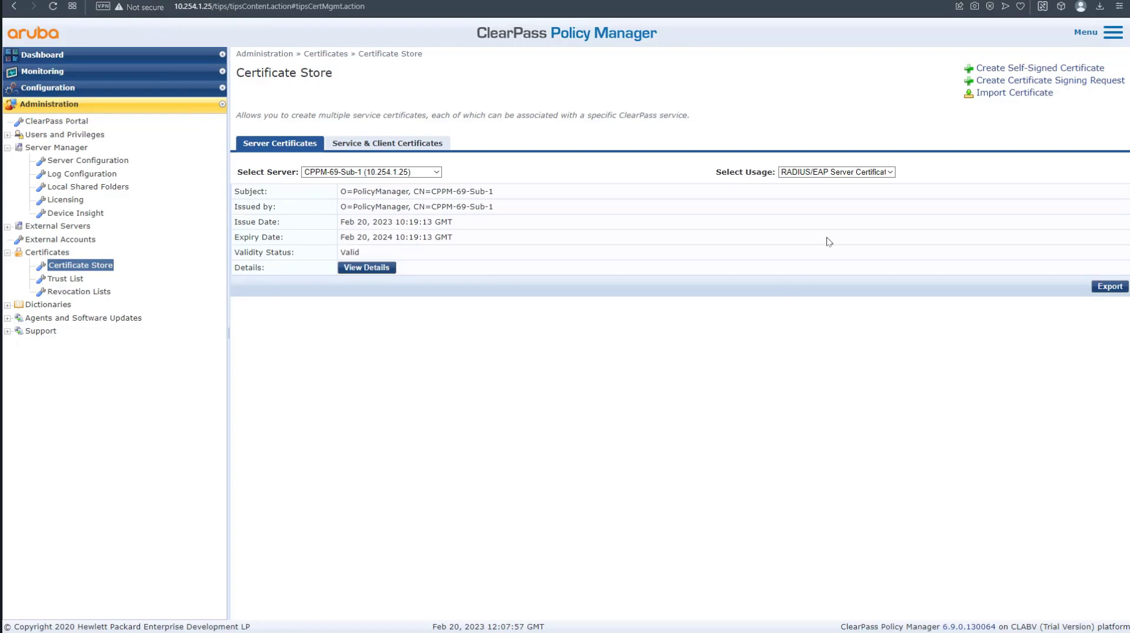
{"action": "left_click", "coordinate": [832, 172]}
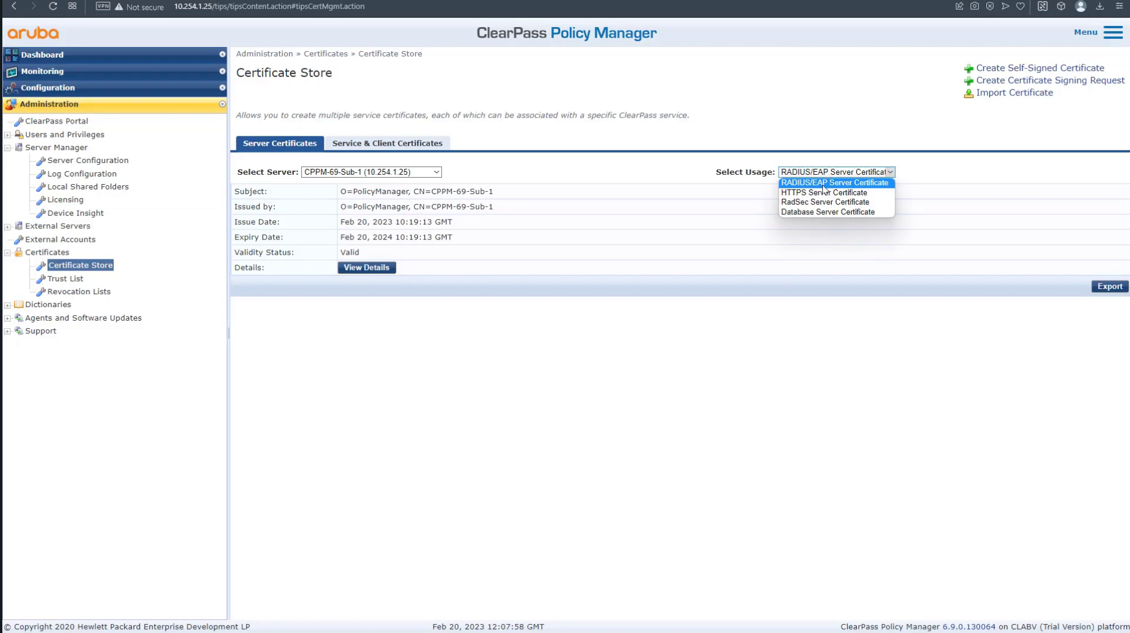
{"action": "left_click", "coordinate": [824, 192]}
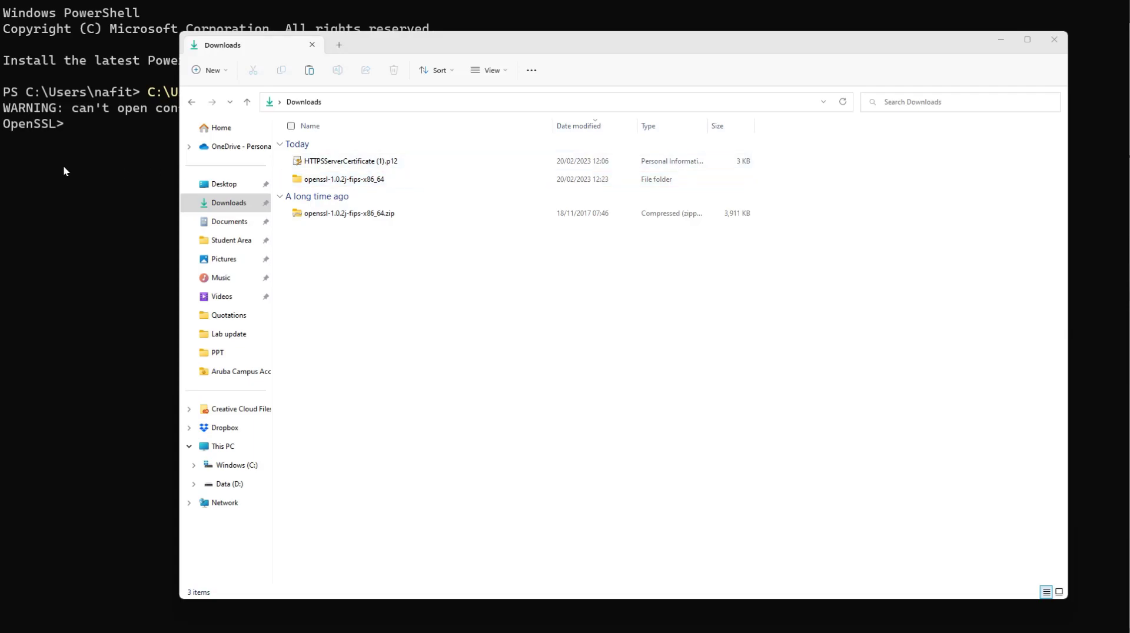
Run OpenSSL pkcs12 -in on the .p12 with -out to a matching .pem path, entering the passwords.
{"action": "left_click", "coordinate": [86, 201]}
{"action": "type", "text": "pkcs12 -in"}
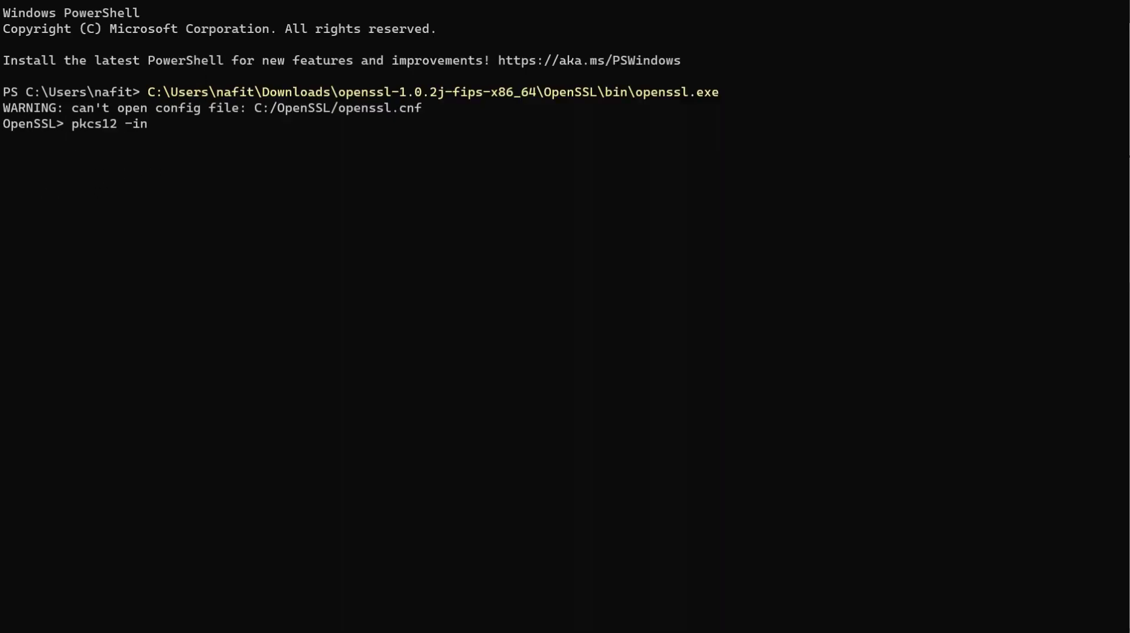
{"action": "type", "text": "\"C:\\Users\\nafit\\Downloads\\HTTPSServerCertificate (1).p12\""}
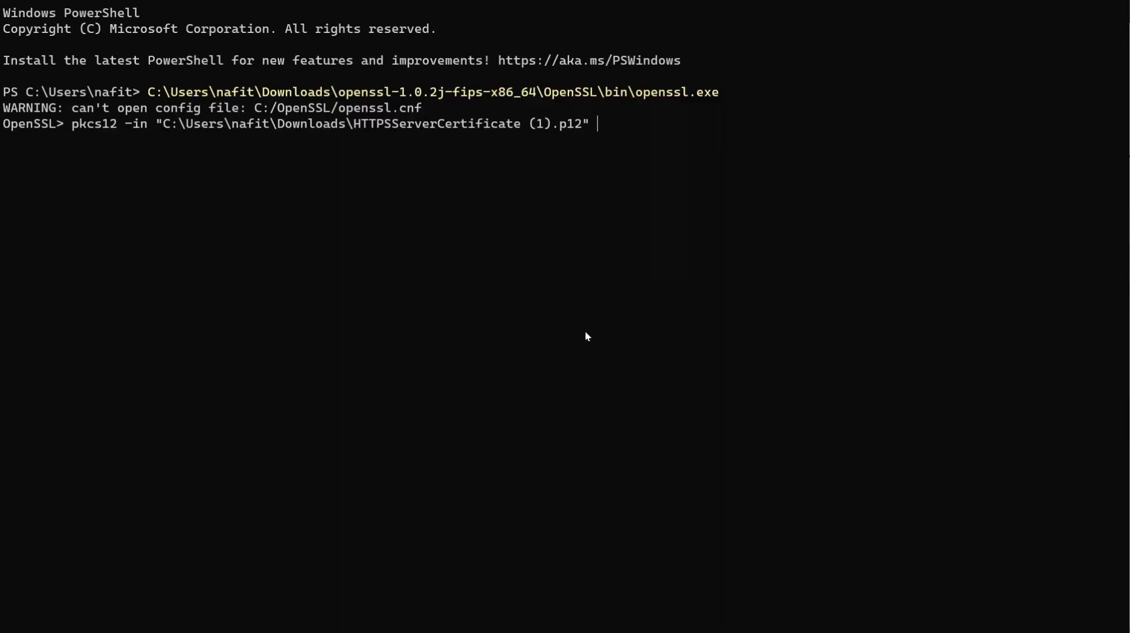
{"action": "type", "text": "out"}
{"action": "key", "text": "Left"}
{"action": "type", "text": "-"}
{"action": "key", "text": "End"}
{"action": "right_click", "coordinate": [759, 158]}
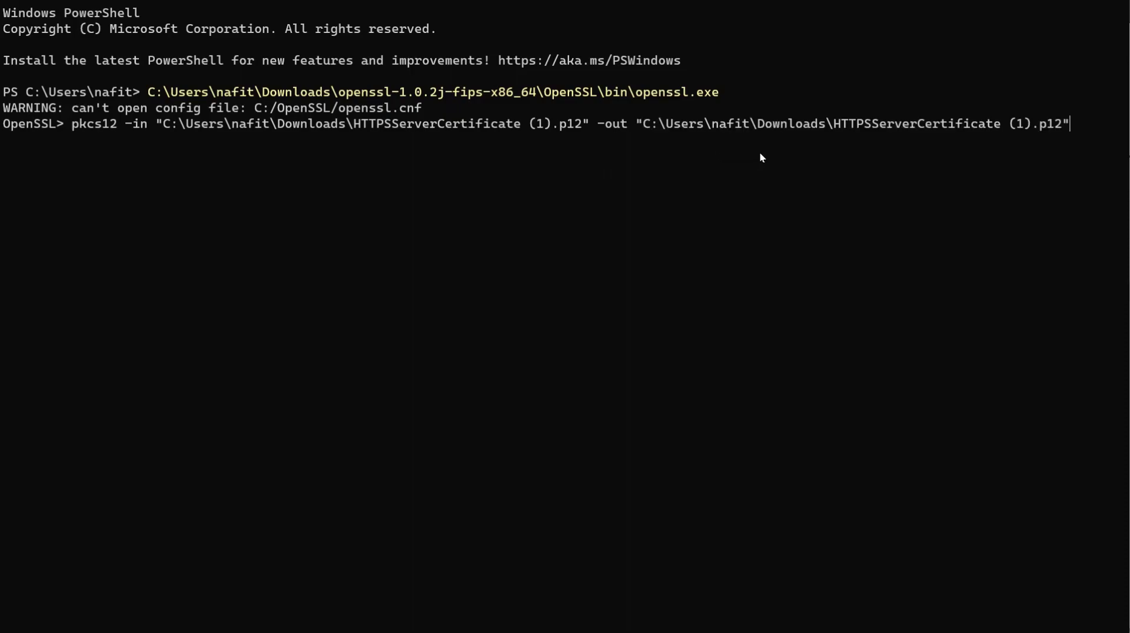
{"action": "key", "text": "Left"}
{"action": "key", "text": "BackSpace"}
{"action": "key", "text": "BackSpace"}
{"action": "key", "text": "BackSpace"}
{"action": "type", "text": "pem"}
{"action": "key", "text": "Return"}
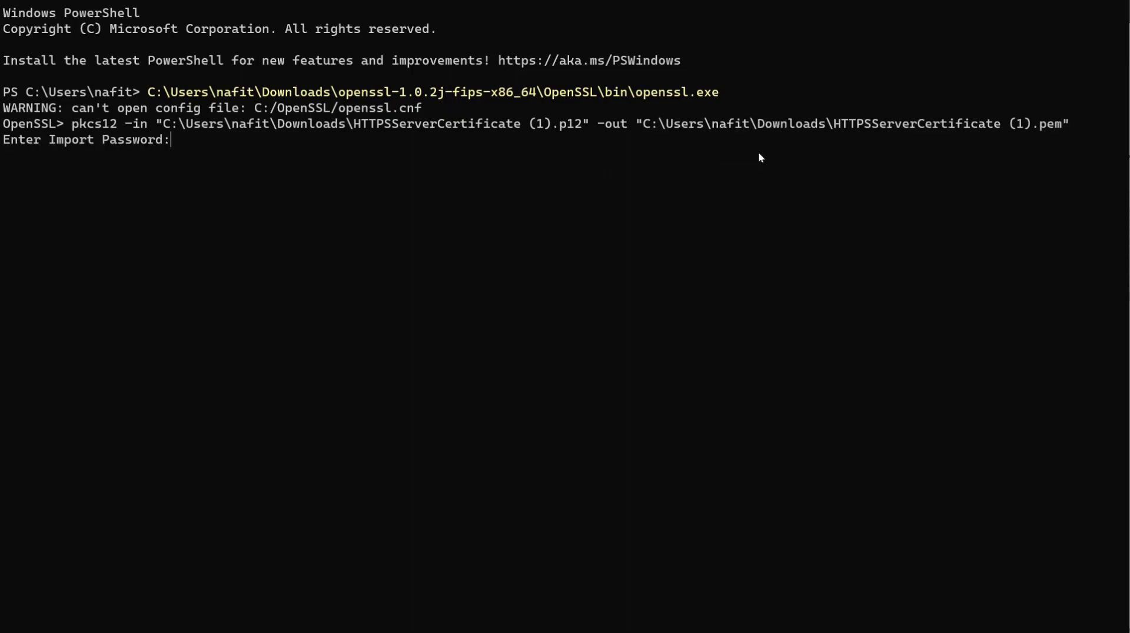
{"action": "key", "text": "Return"}
{"action": "key", "text": "Return"}
{"action": "key", "text": "Return"}
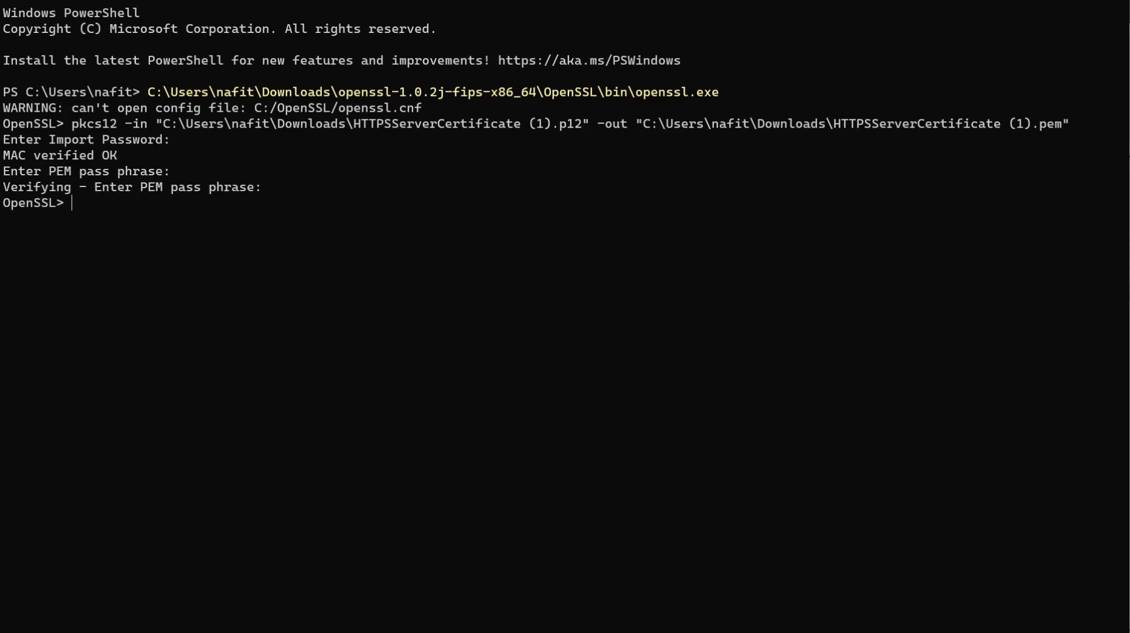
Rename the converted file in Downloads to HTTPSServerCertificate.pem, dropping the (1) suffix.
{"action": "key", "text": "alt+Tab"}
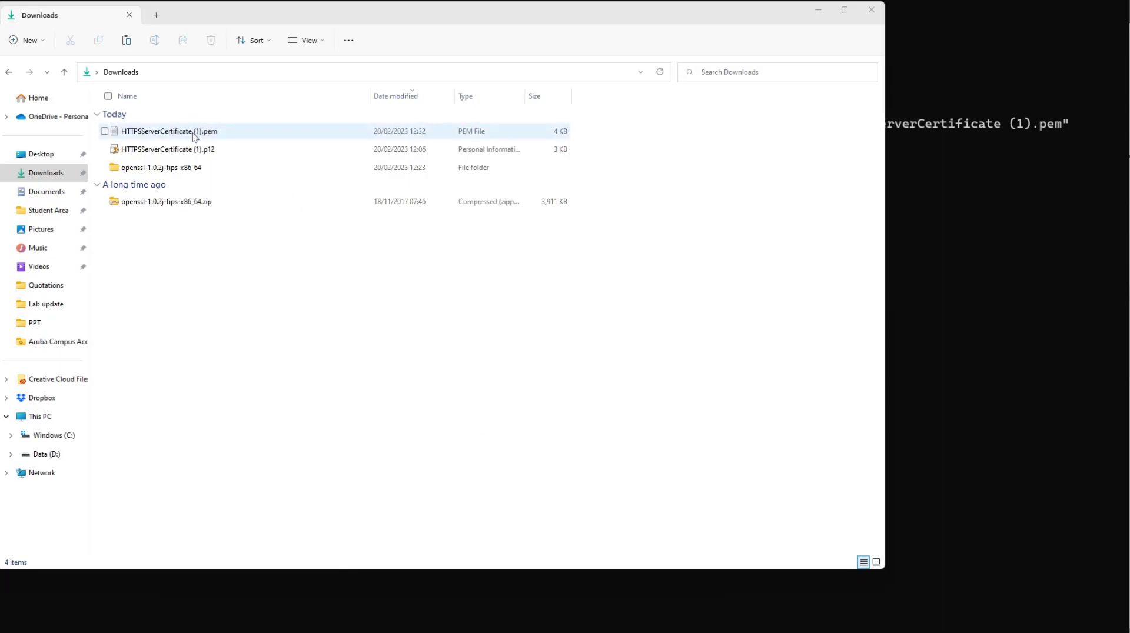
{"action": "left_click", "coordinate": [194, 137]}
{"action": "left_click", "coordinate": [193, 136]}
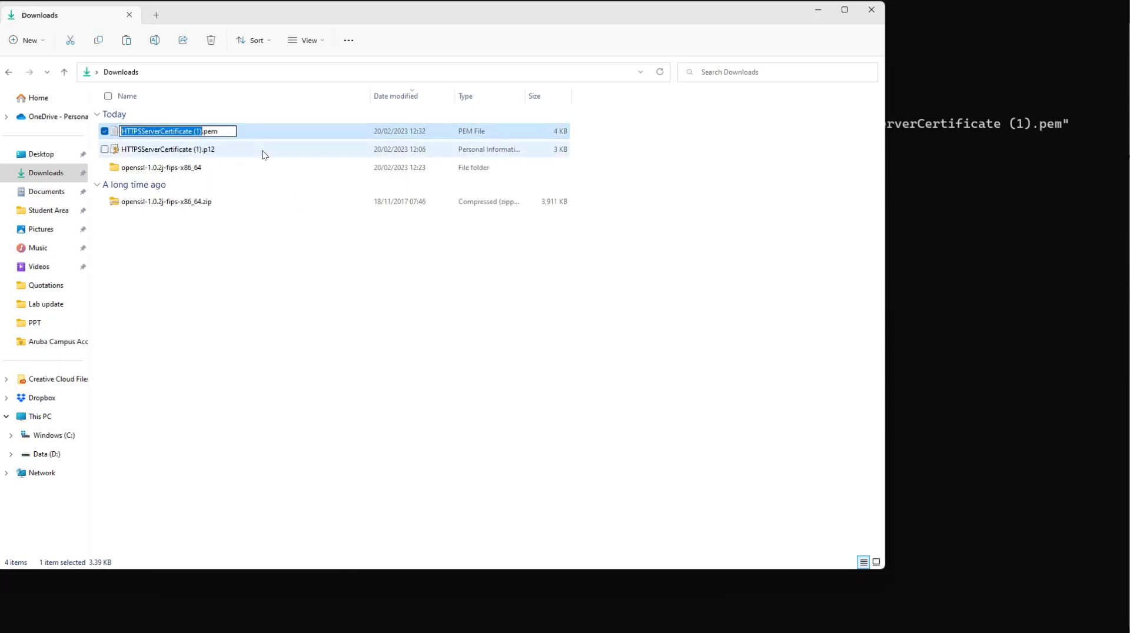
{"action": "key", "text": "Right"}
{"action": "key", "text": "BackSpace"}
{"action": "key", "text": "BackSpace"}
{"action": "key", "text": "BackSpace"}
{"action": "key", "text": "BackSpace"}
{"action": "key", "text": "Return"}
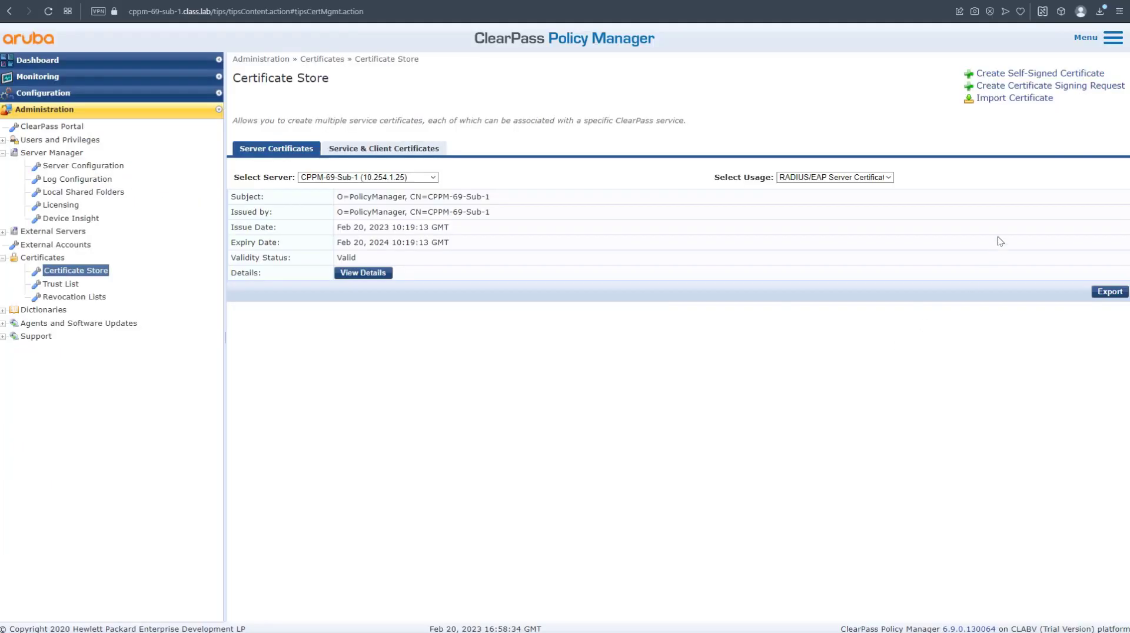
Start a new self-signed Server Certificate with usage Database Server Certificate.
{"action": "left_click", "coordinate": [1005, 74]}
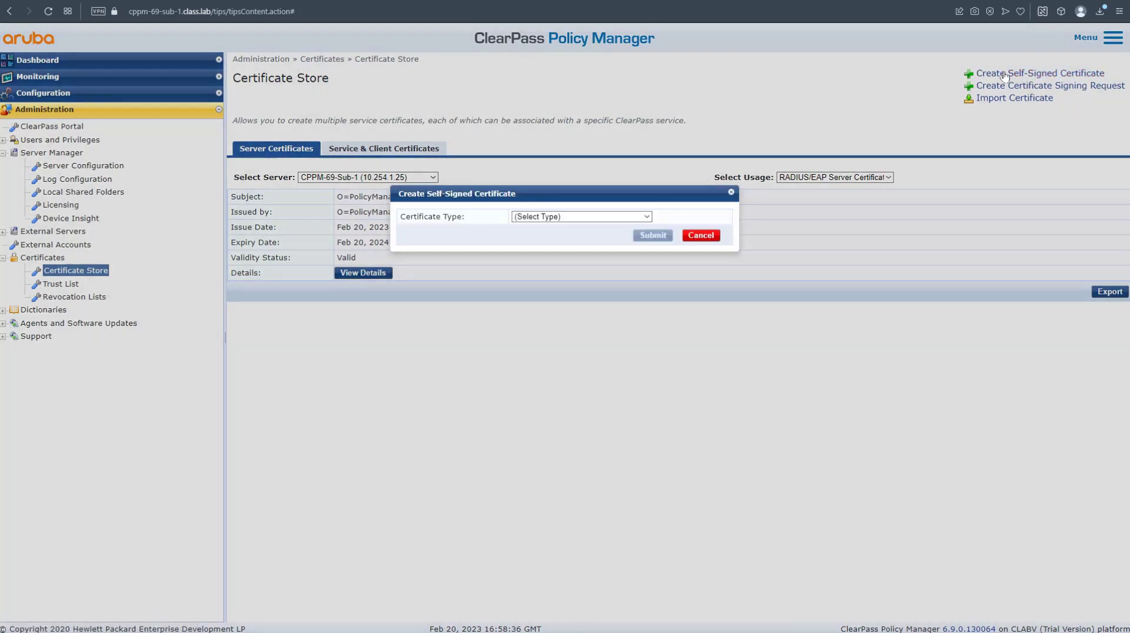
{"action": "left_click", "coordinate": [571, 219]}
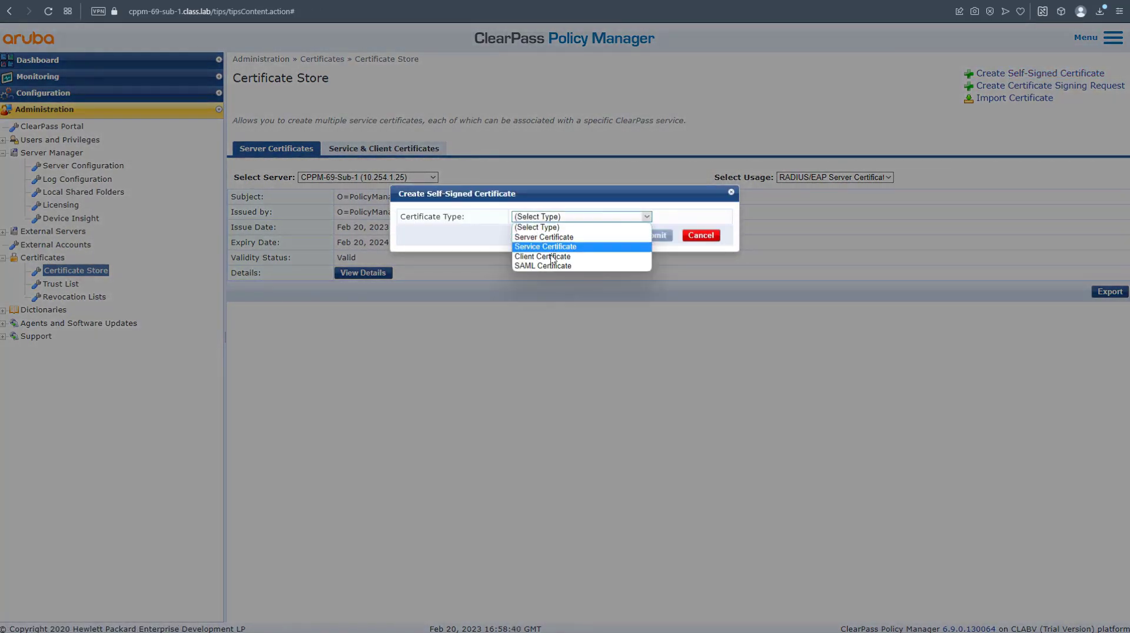
{"action": "left_click", "coordinate": [555, 237]}
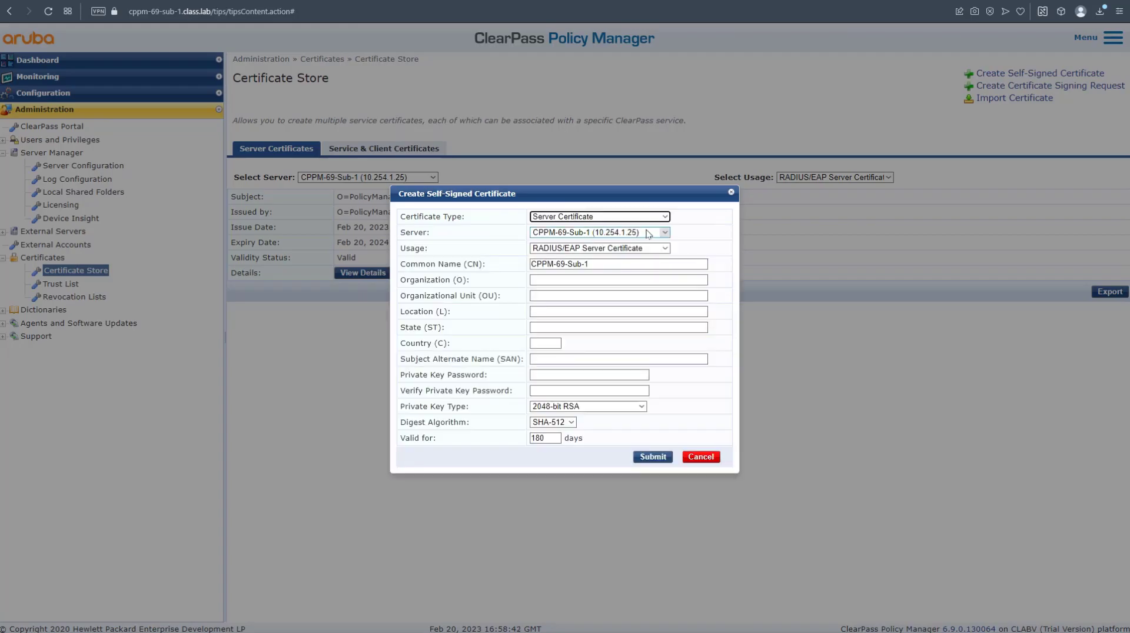
{"action": "left_click", "coordinate": [628, 250]}
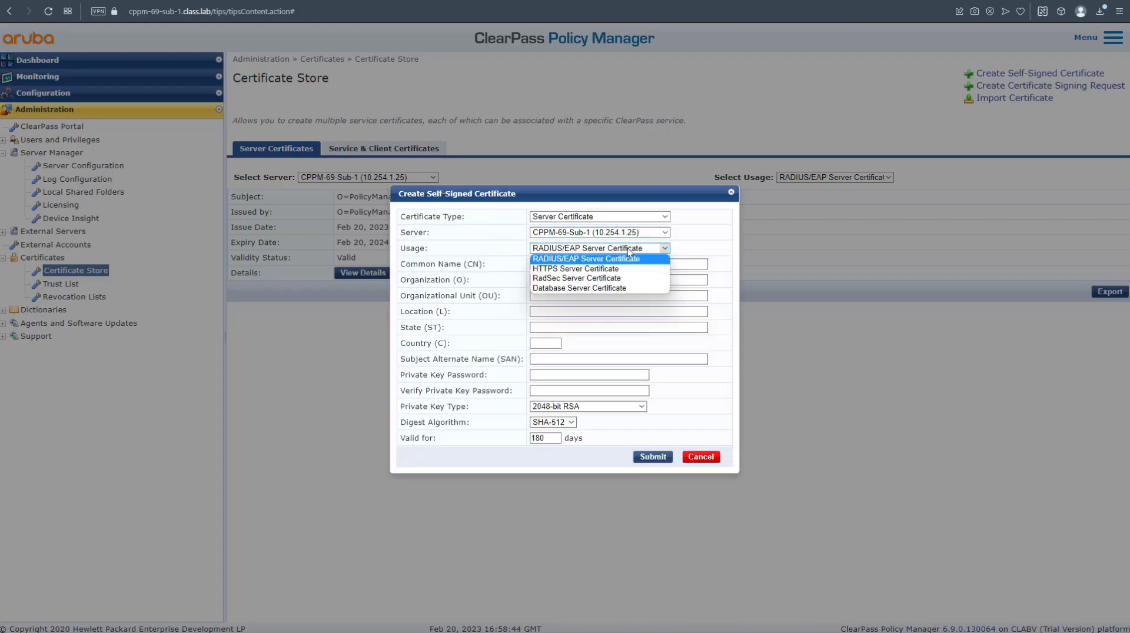
{"action": "left_click", "coordinate": [608, 288]}
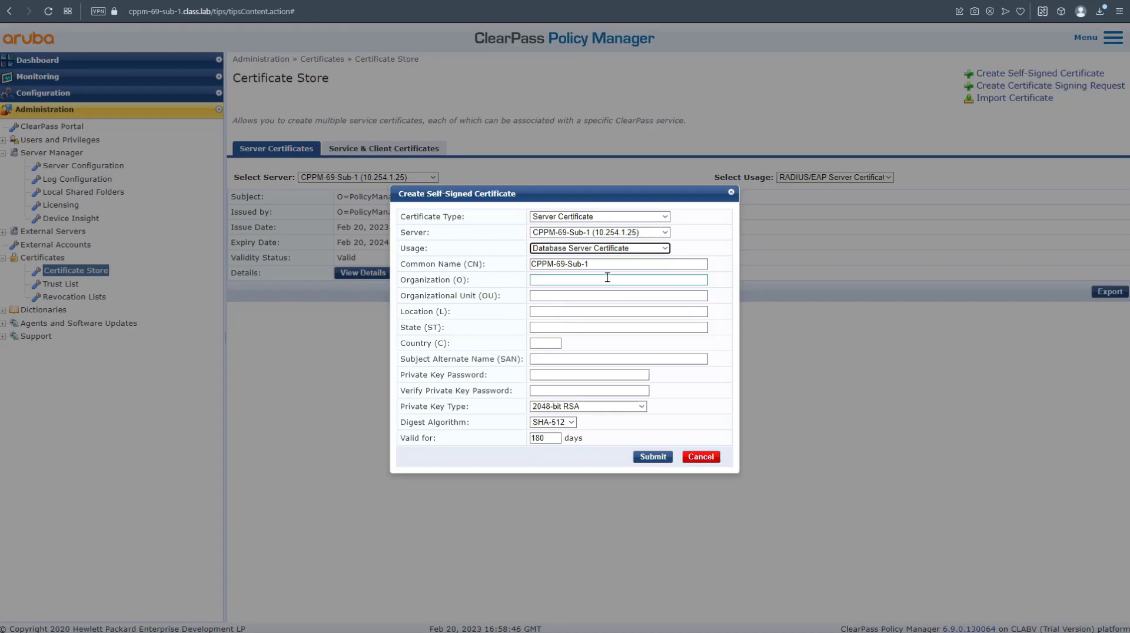
Set CN 10.254.1.25, organisation and unit wizlane, country UK, and SAN IP:10.254.1.25.
{"action": "left_click_drag", "start_coordinate": [596, 265], "coordinate": [488, 265]}
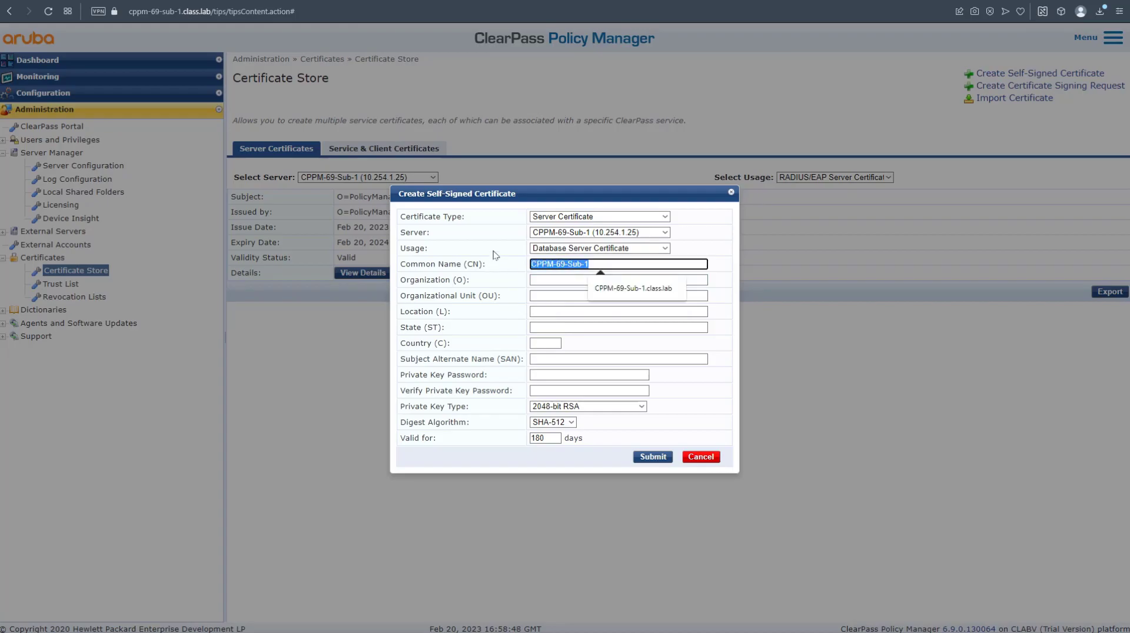
{"action": "type", "text": "10.25"}
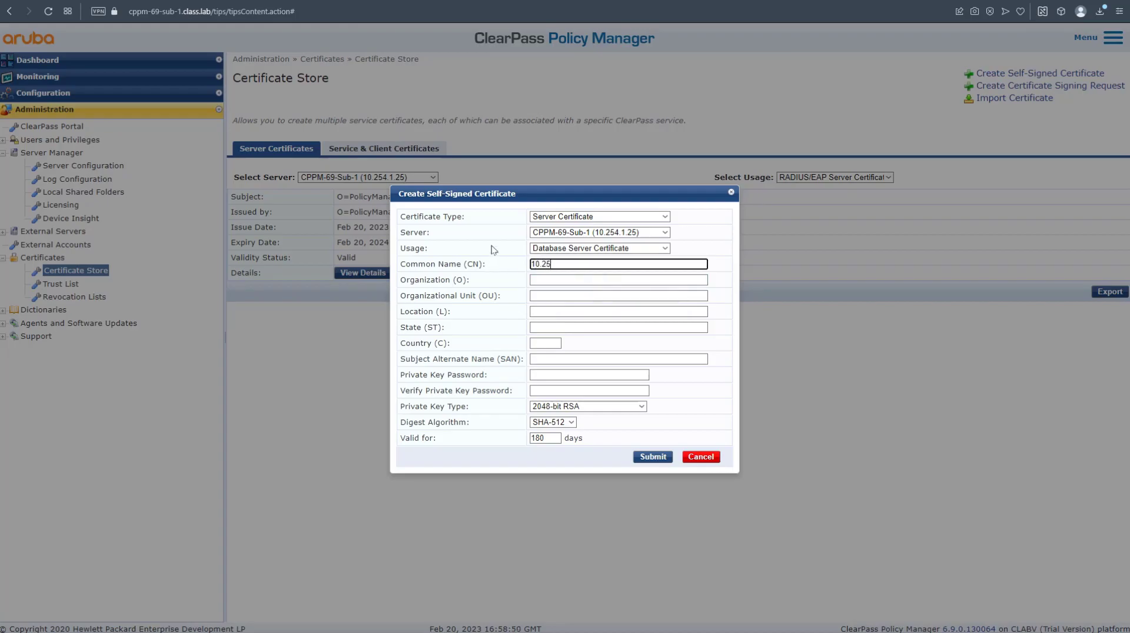
{"action": "type", "text": "4.1.25"}
{"action": "key", "text": "Tab"}
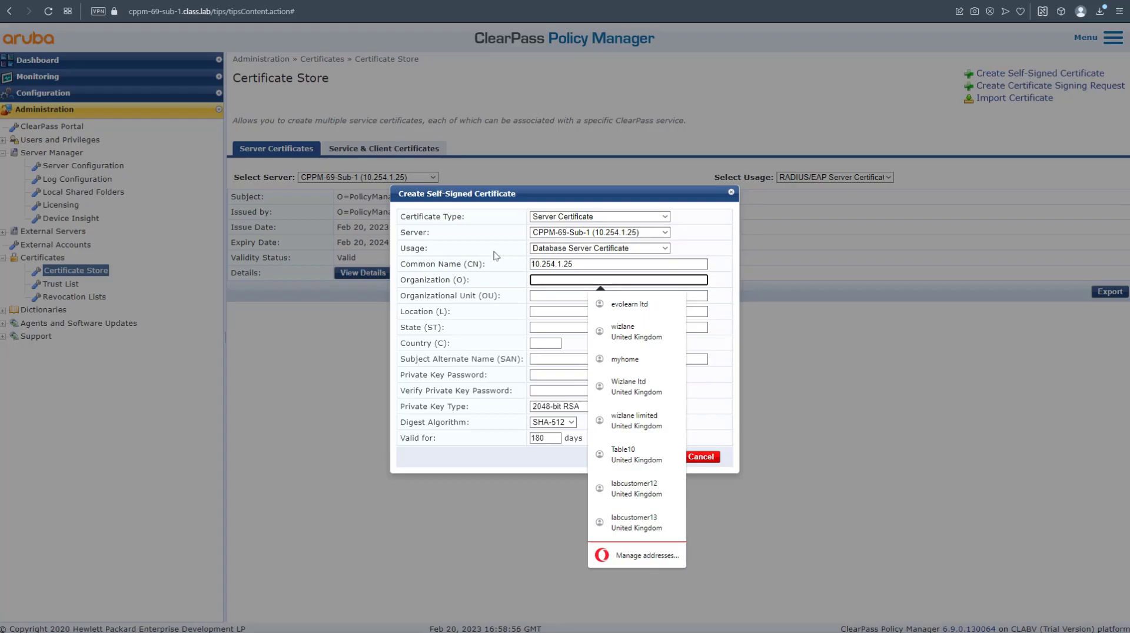
{"action": "left_click", "coordinate": [624, 332]}
{"action": "left_click", "coordinate": [554, 347]}
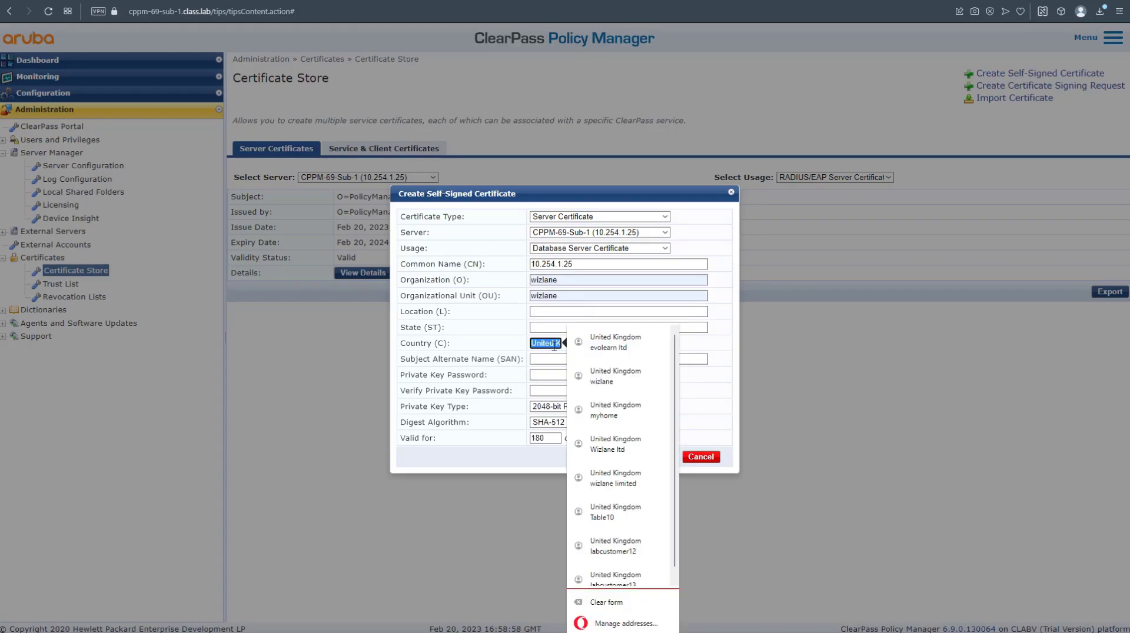
{"action": "type", "text": "UK"}
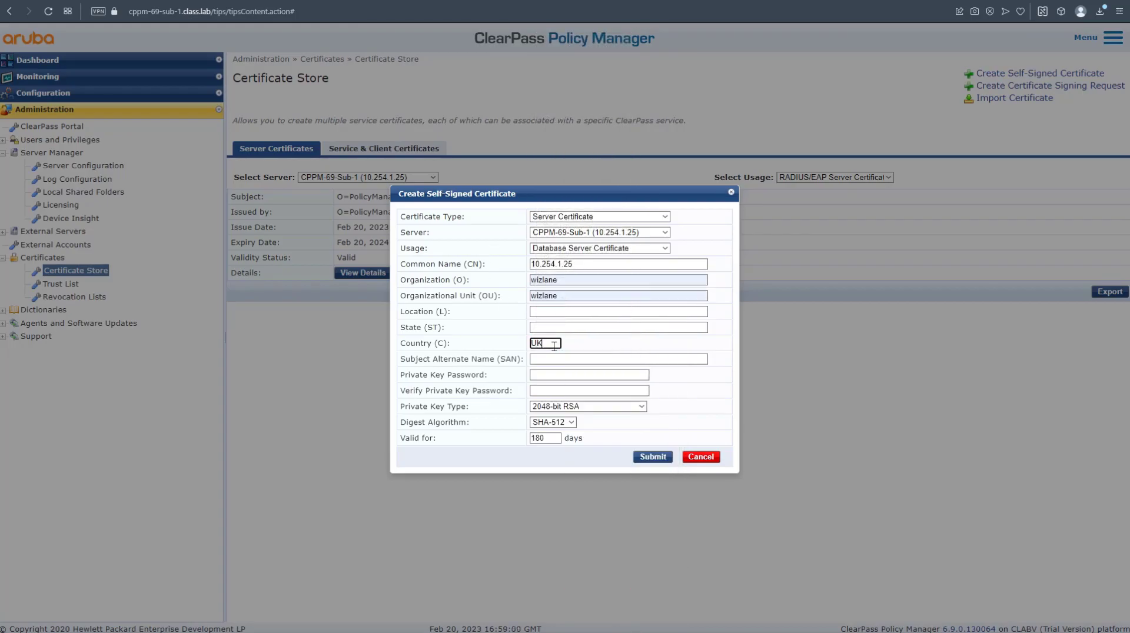
{"action": "left_click", "coordinate": [571, 359]}
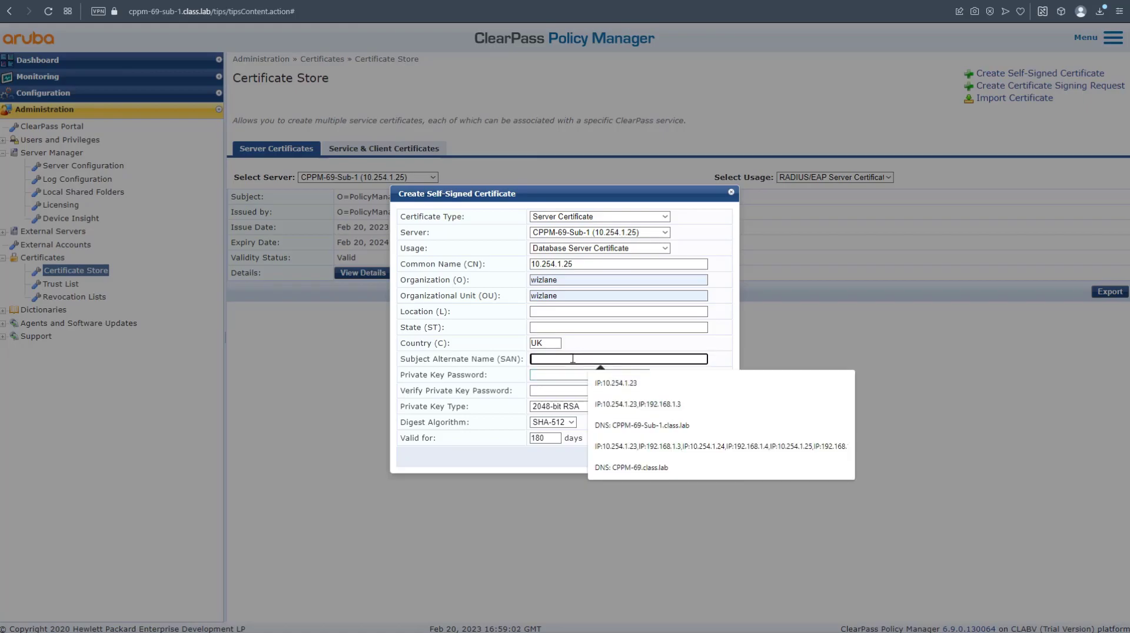
{"action": "left_click", "coordinate": [618, 380]}
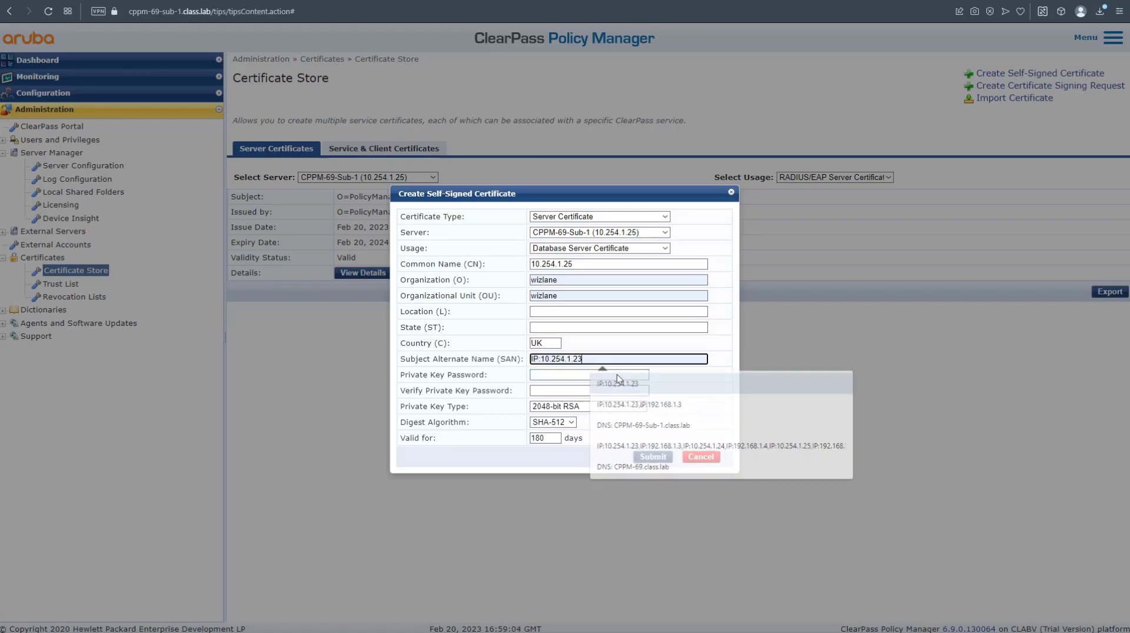
{"action": "key", "text": "BackSpace"}
{"action": "type", "text": "5"}
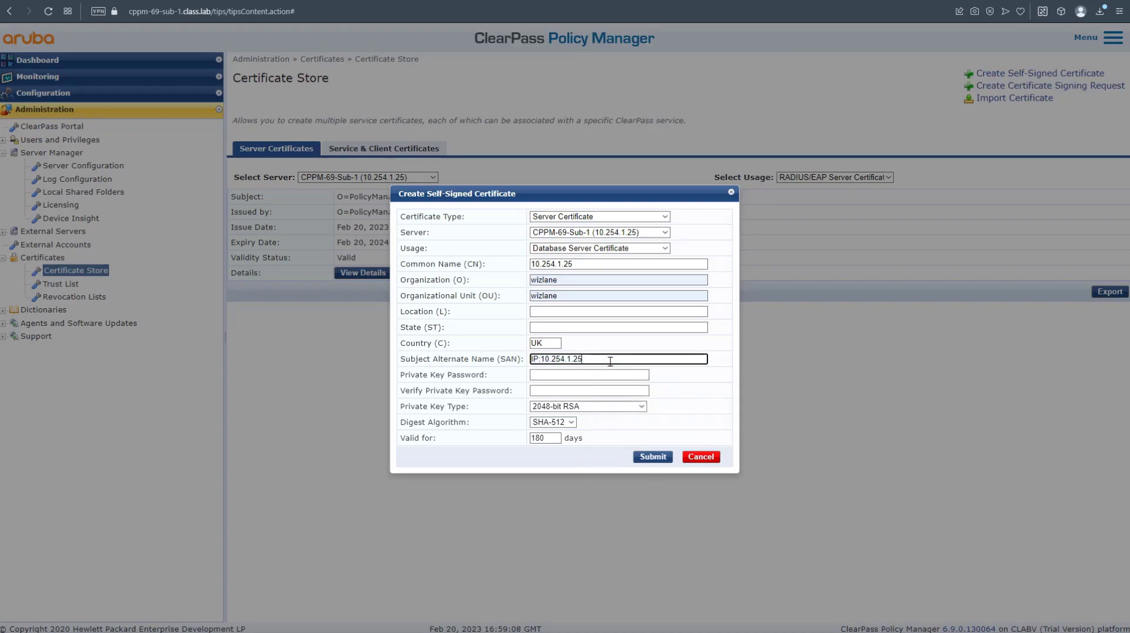
Enter and verify the private key password.
{"action": "left_click", "coordinate": [610, 375]}
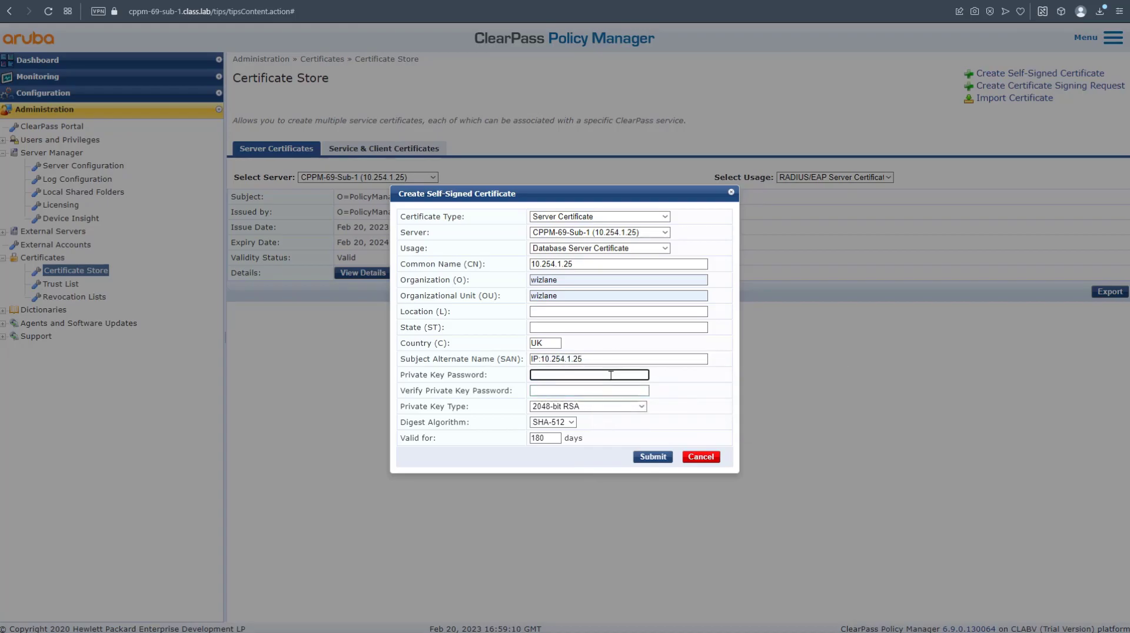
{"action": "type", "text": "***************"}
{"action": "key", "text": "Tab"}
{"action": "type", "text": "********"}
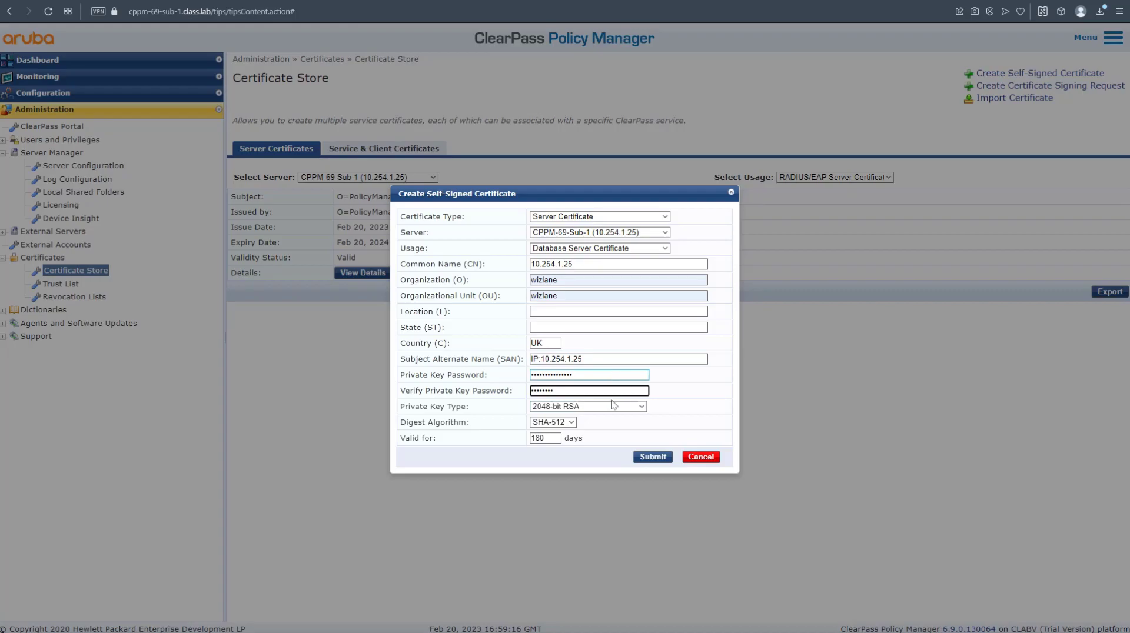
Generate and install the 10.254.1.25 certificate, then view it under Database Server Certificate.
{"action": "left_click", "coordinate": [652, 458]}
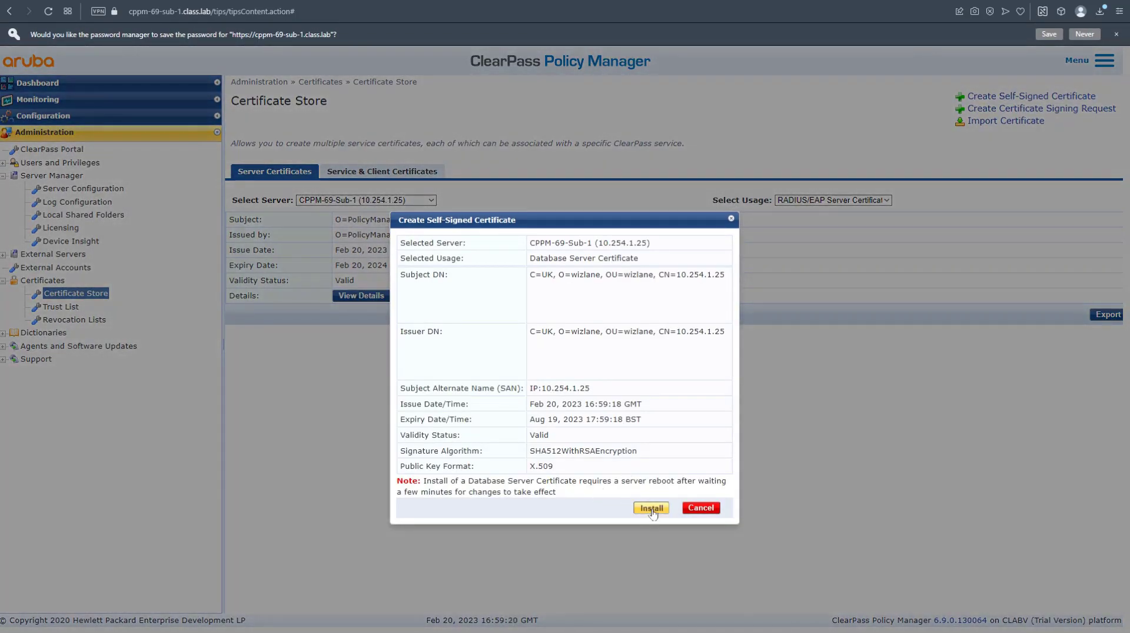
{"action": "left_click", "coordinate": [651, 508]}
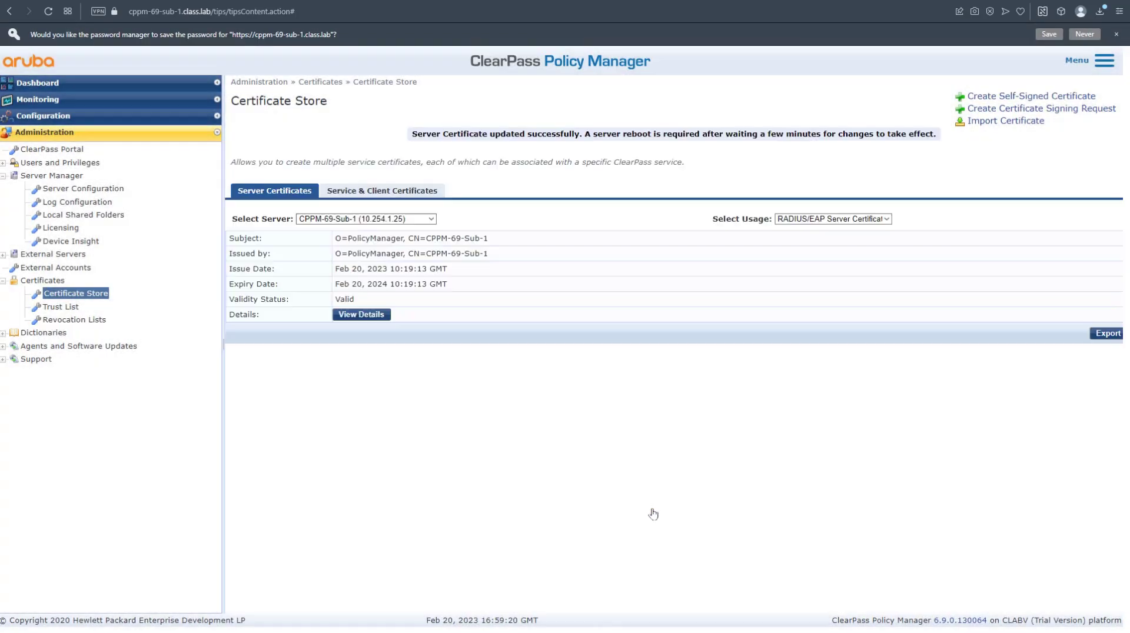
{"action": "left_click", "coordinate": [884, 219]}
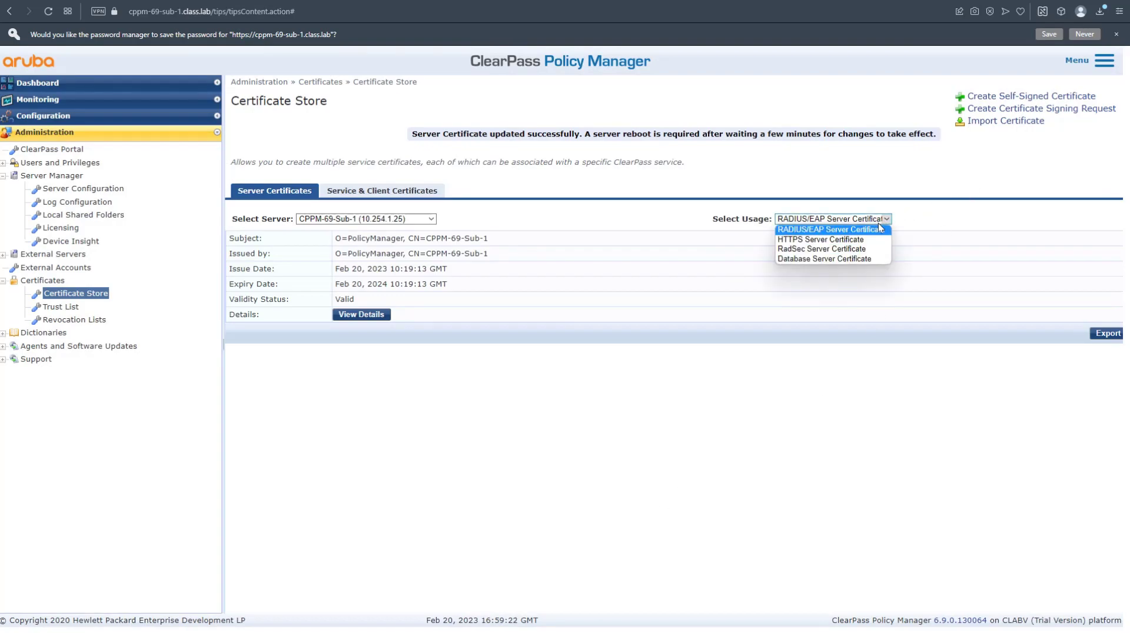
{"action": "left_click", "coordinate": [833, 259]}
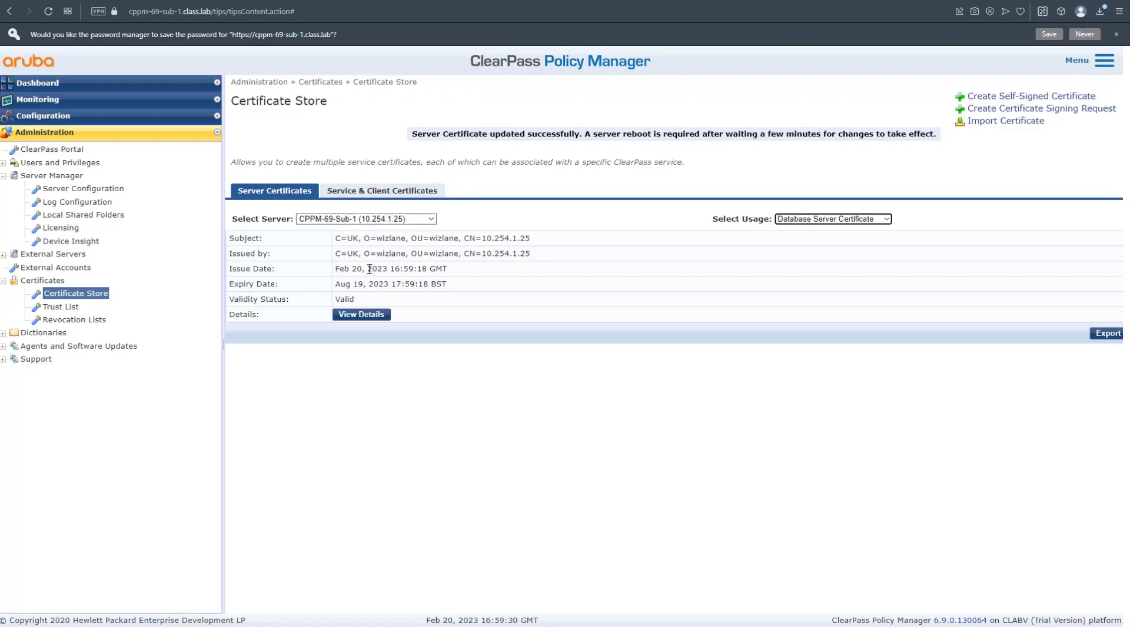
Export the Database Server Certificate as DatabaseServerCertificate (1).p12 protected by a secret key.
{"action": "left_click", "coordinate": [1108, 333]}
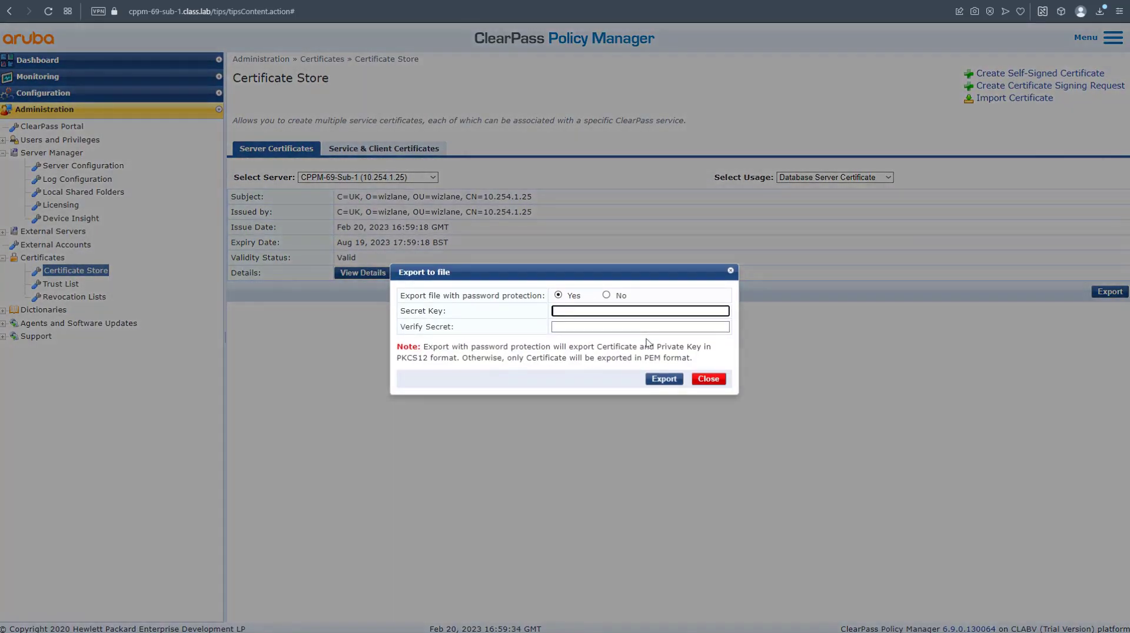
{"action": "type", "text": "password"}
{"action": "key", "text": "Tab"}
{"action": "type", "text": "password"}
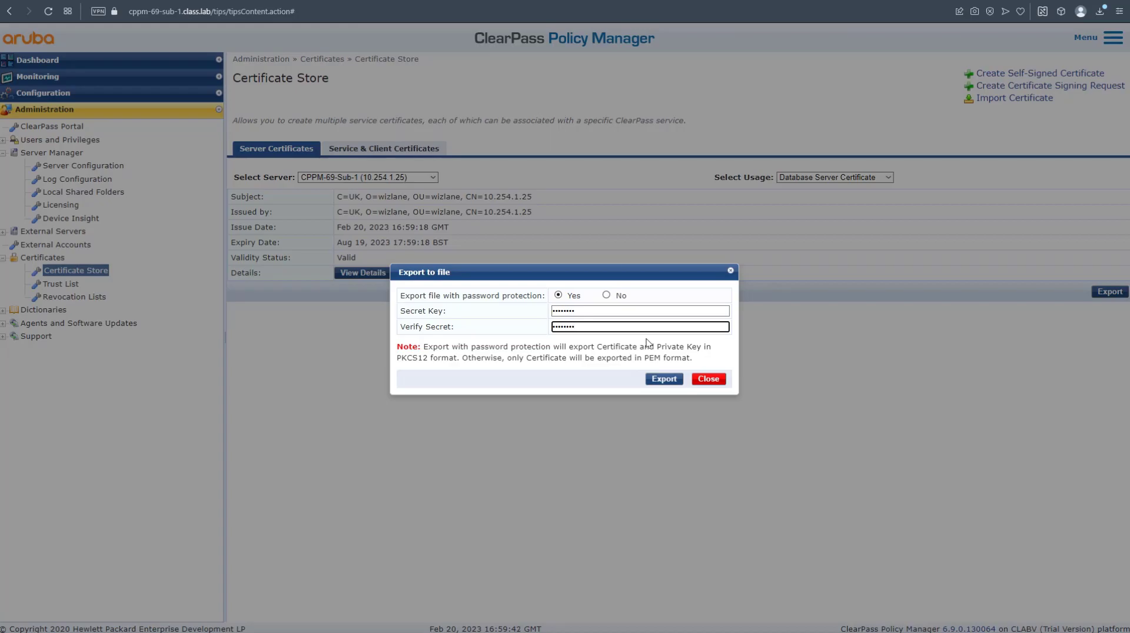
{"action": "left_click", "coordinate": [664, 379]}
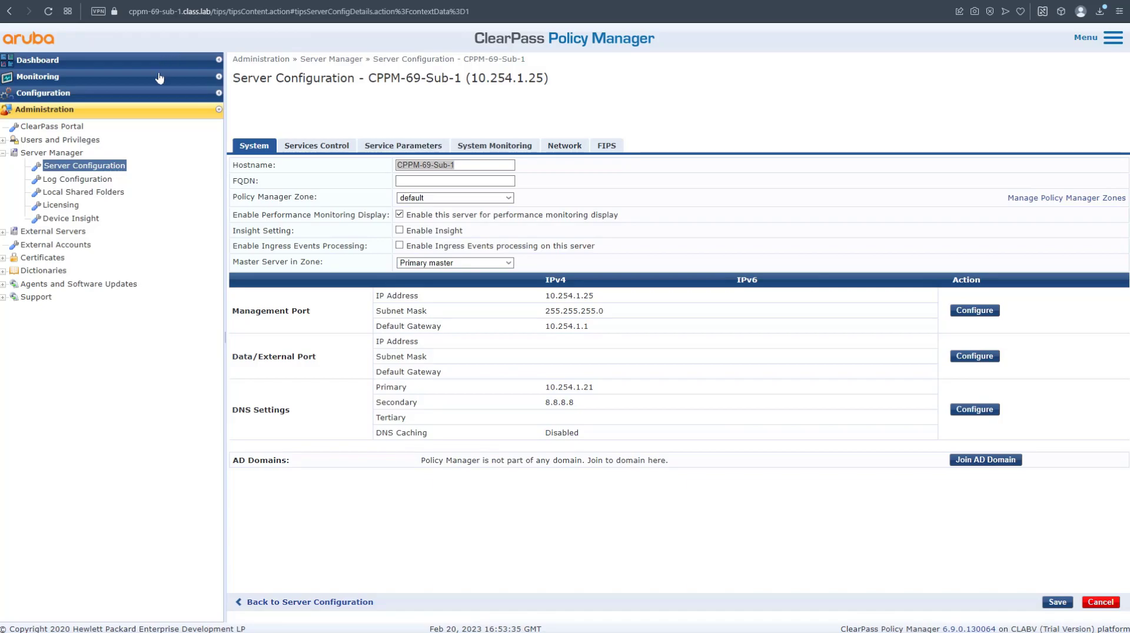
Reboot CPPM-69-Sub-1 at 10.254.1.25 from Server Configuration and confirm the reboot.
{"action": "left_click", "coordinate": [95, 167]}
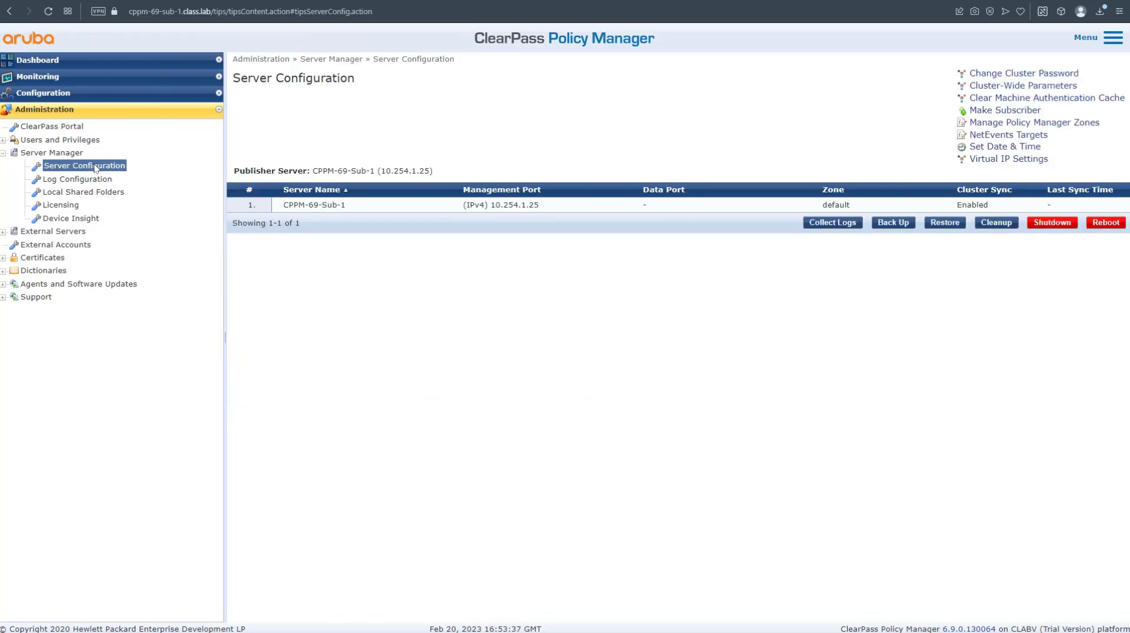
{"action": "left_click", "coordinate": [1108, 221]}
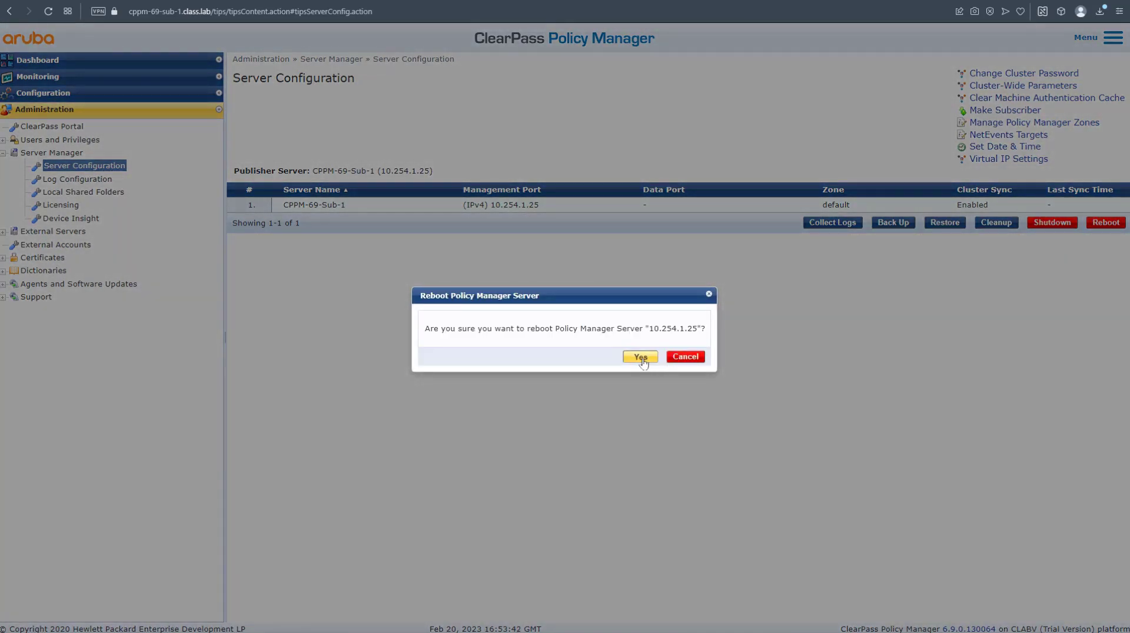
{"action": "left_click", "coordinate": [643, 357]}
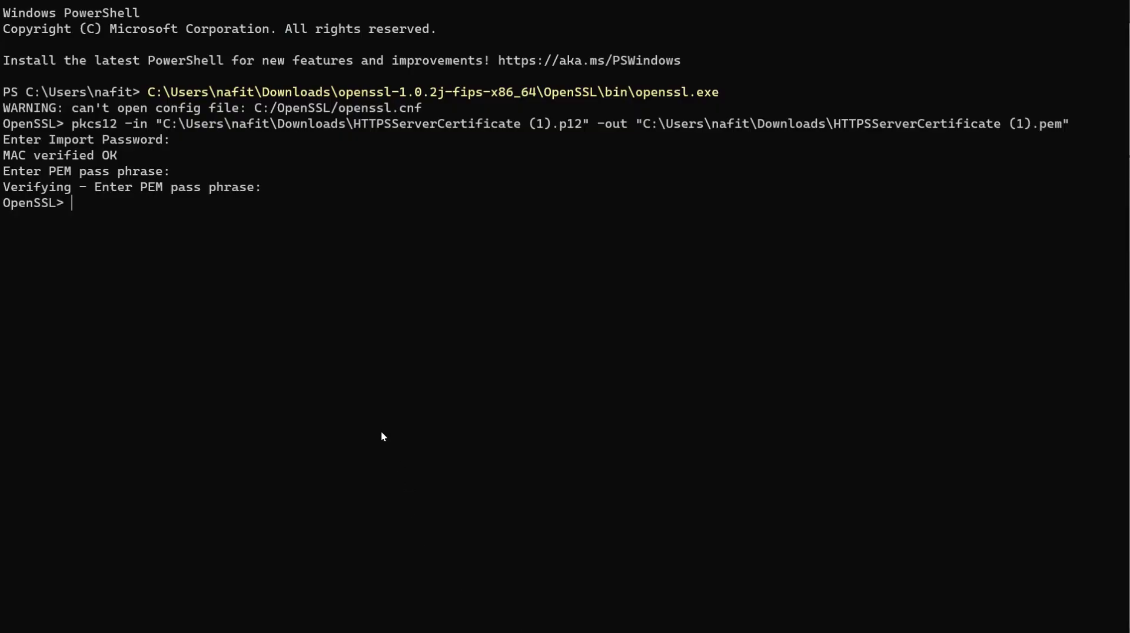
Convert DatabaseServerCertificate.p12 to DatabaseServerCertificate.pem with OpenSSL pkcs12 and check it in Downloads.
{"action": "type", "text": "pkcs12 -in"}
{"action": "type", "text": "C:\\Users\\nafit\\Downloads\\DatabaseServerCertificate.p12"}
{"action": "type", "text": "12 -"}
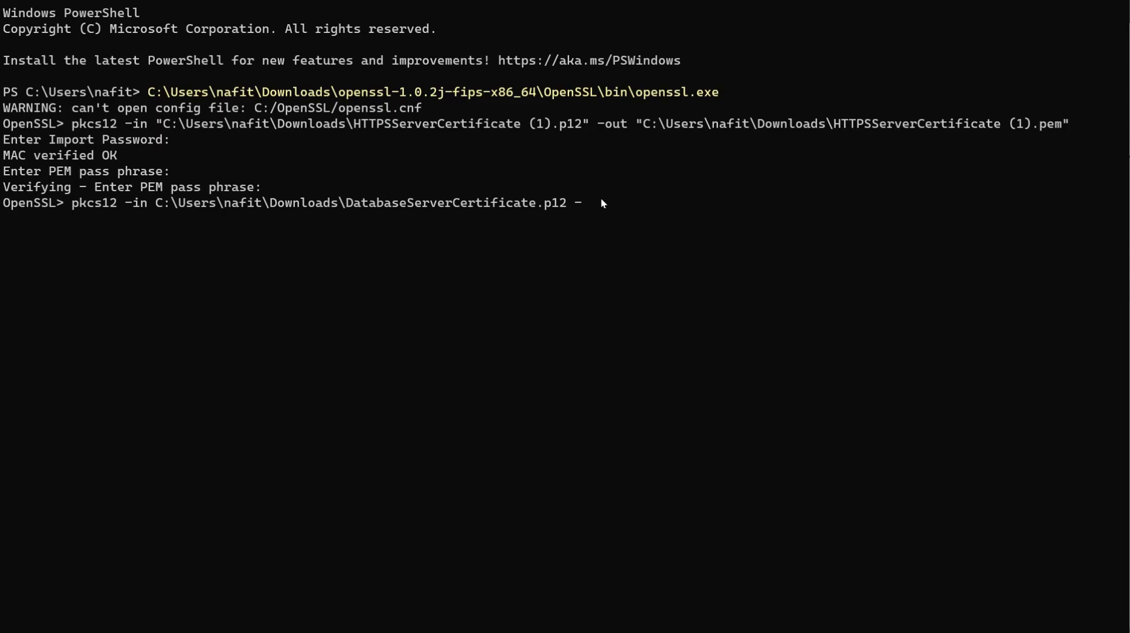
{"action": "type", "text": "out"}
{"action": "type", "text": "C:\\Users\\nafit\\Downloads\\DatabaseServerCertificate.p12"}
{"action": "key", "text": "BackSpace"}
{"action": "key", "text": "BackSpace"}
{"action": "key", "text": "BackSpace"}
{"action": "type", "text": "pem"}
{"action": "key", "text": "Return"}
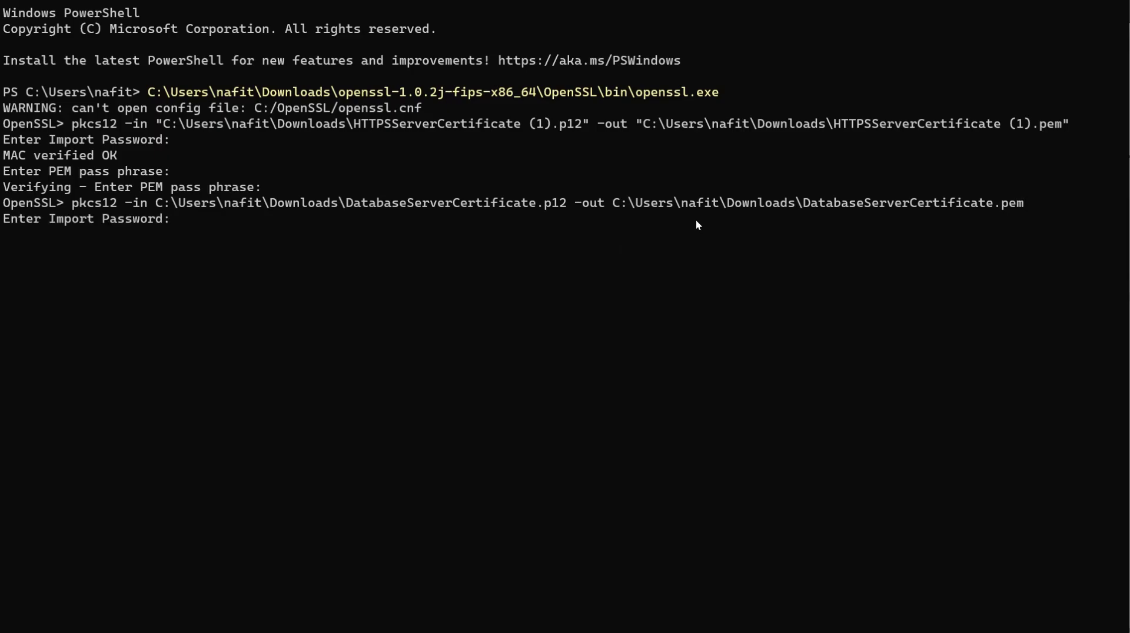
{"action": "key", "text": "Return"}
{"action": "key", "text": "Return"}
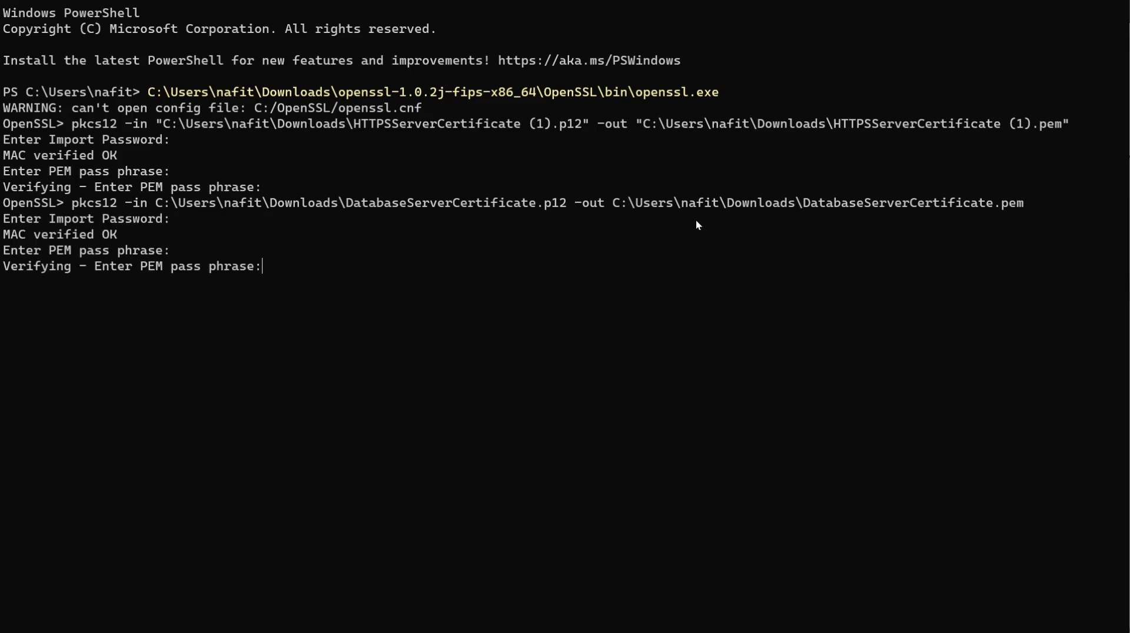
{"action": "key", "text": "Return"}
{"action": "key", "text": "super+e"}
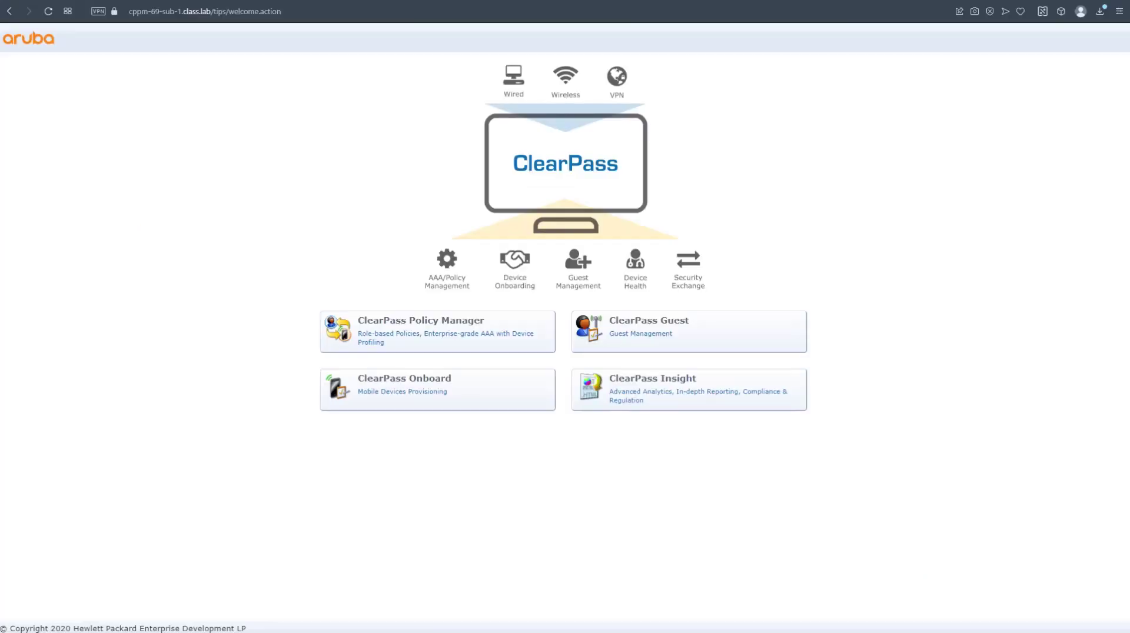
Check the site details for cppm-69-sub-1.class.lab, then switch to the 10.254.1.27 remote session.
{"action": "left_click", "coordinate": [299, 13]}
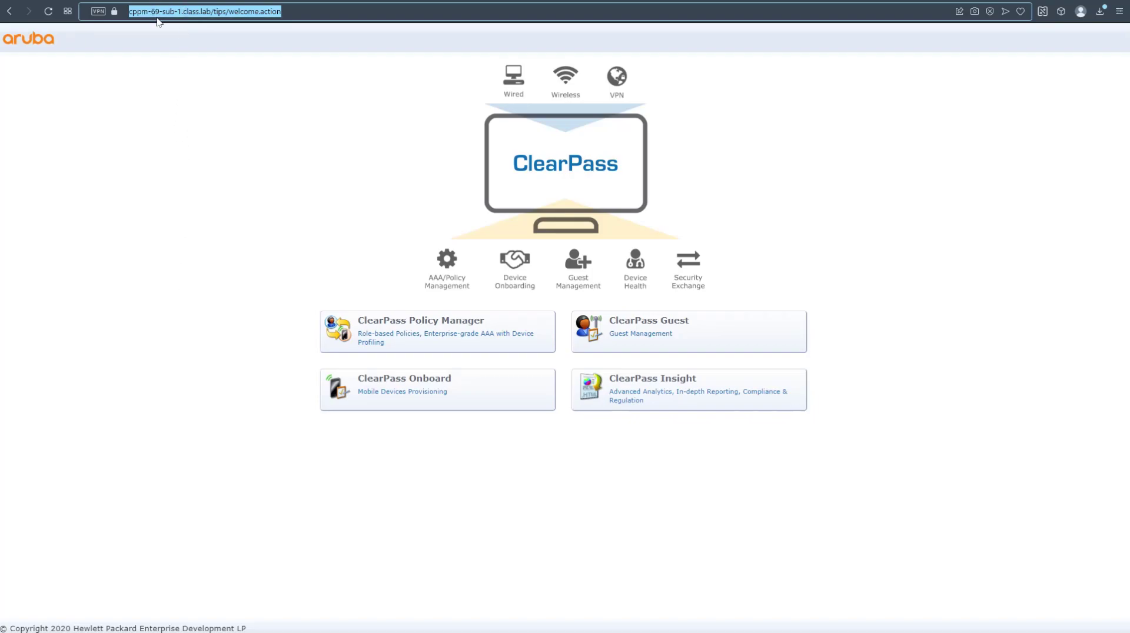
{"action": "left_click", "coordinate": [114, 11]}
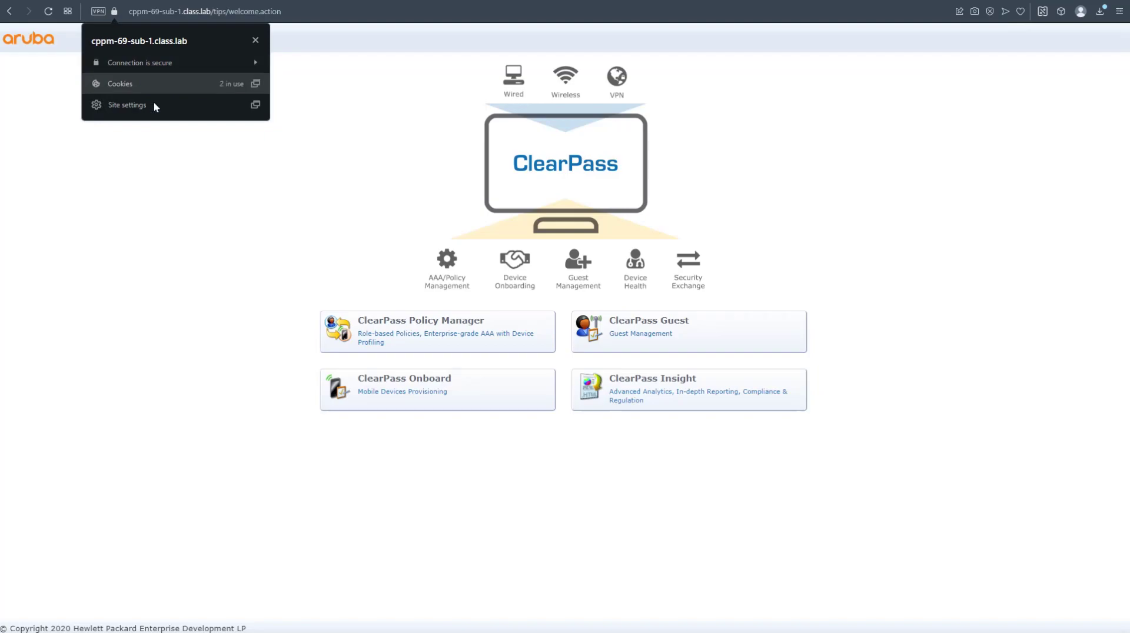
{"action": "left_click", "coordinate": [313, 15]}
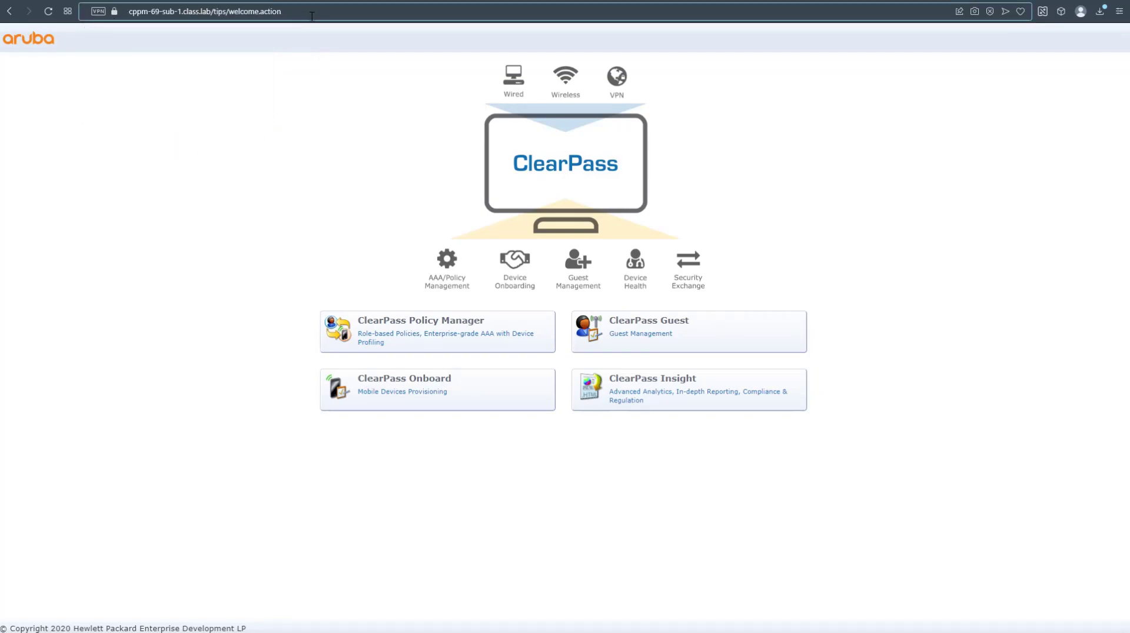
{"action": "left_click_drag", "start_coordinate": [131, 14], "coordinate": [212, 11]}
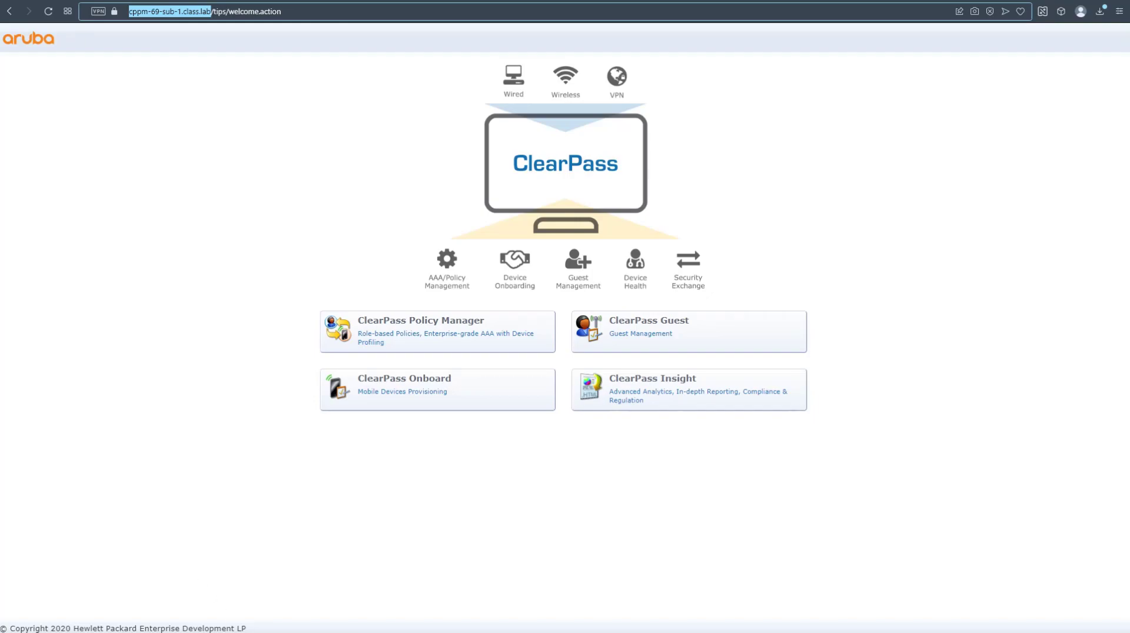
{"action": "key", "text": "alt+Tab"}
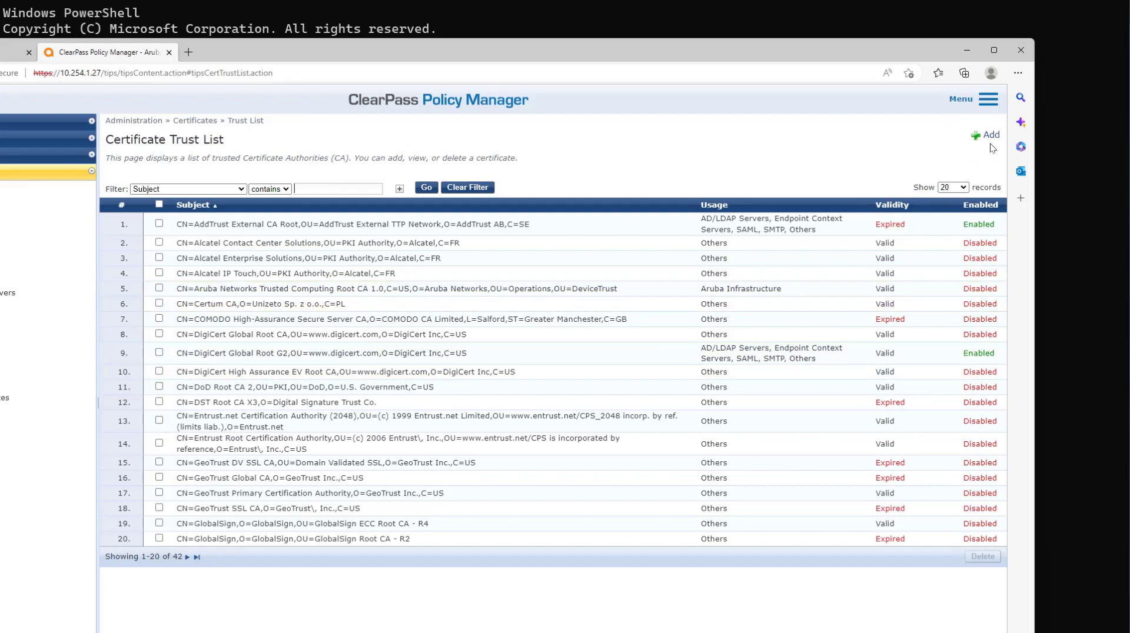
Upload HTTPSServerCertificate.pem to the Certificate Trust List with usage Others.
{"action": "left_click", "coordinate": [990, 136]}
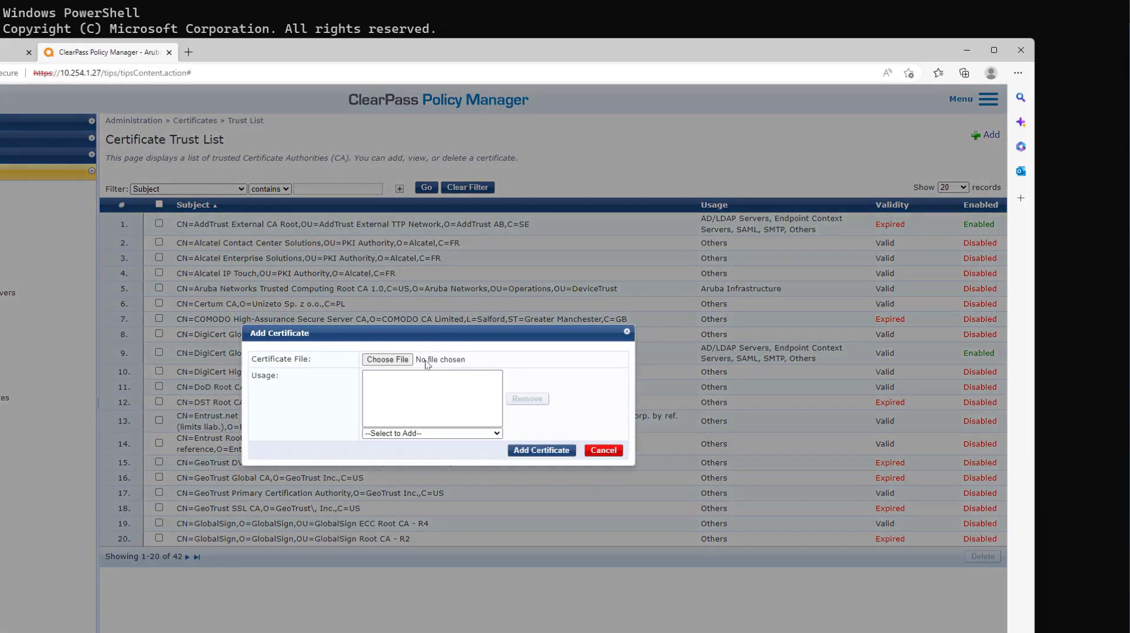
{"action": "left_click", "coordinate": [388, 360]}
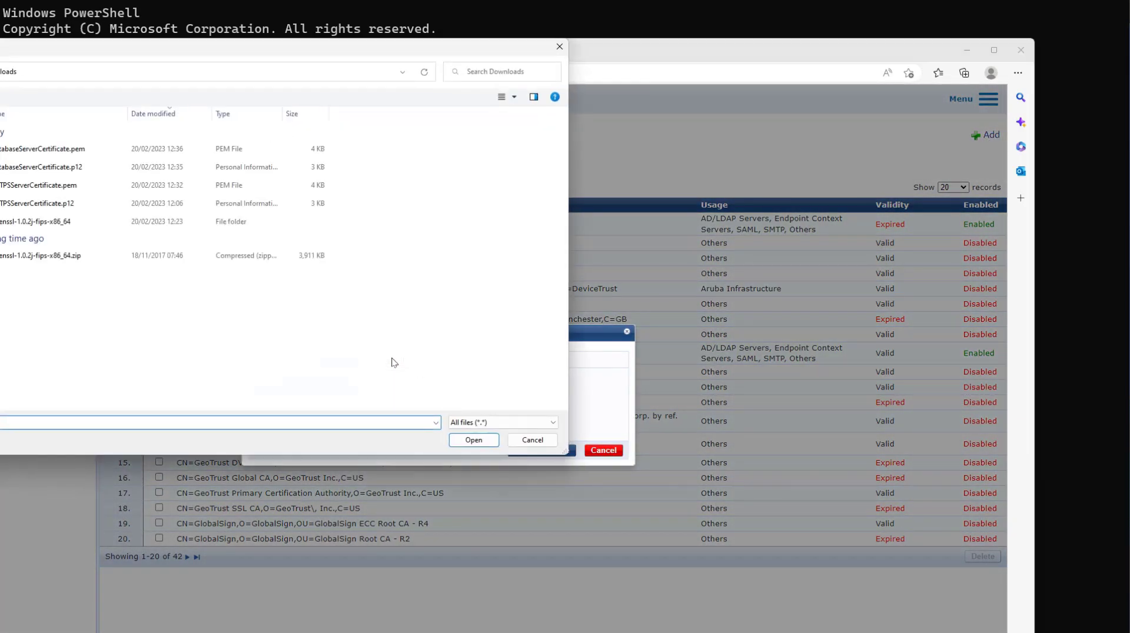
{"action": "left_click", "coordinate": [45, 187]}
{"action": "left_click", "coordinate": [474, 440]}
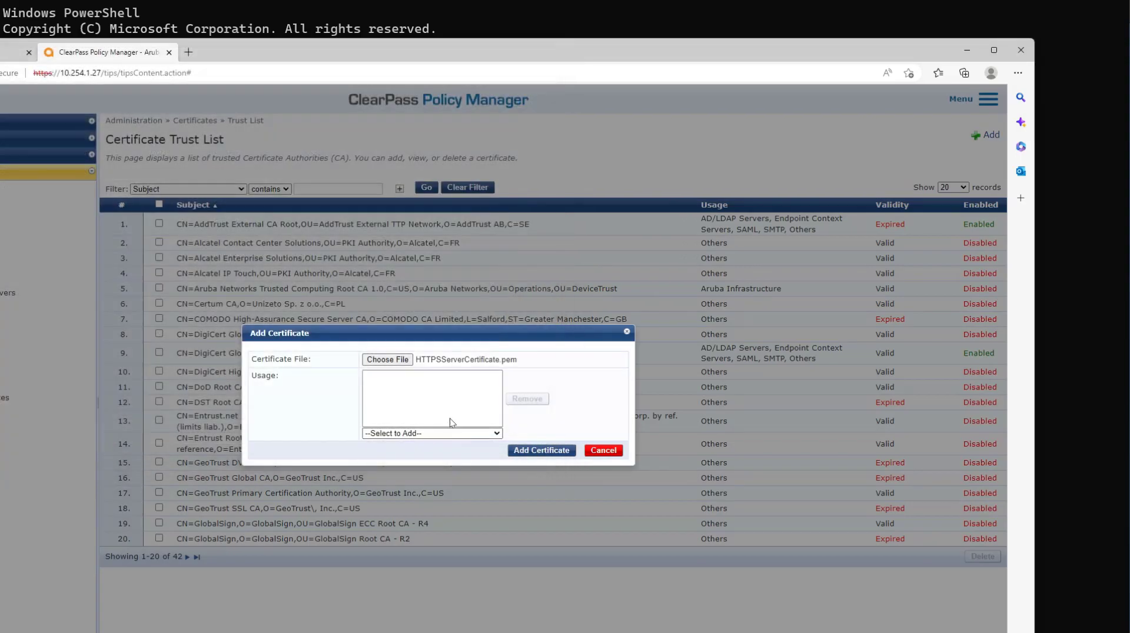
{"action": "left_click", "coordinate": [493, 432]}
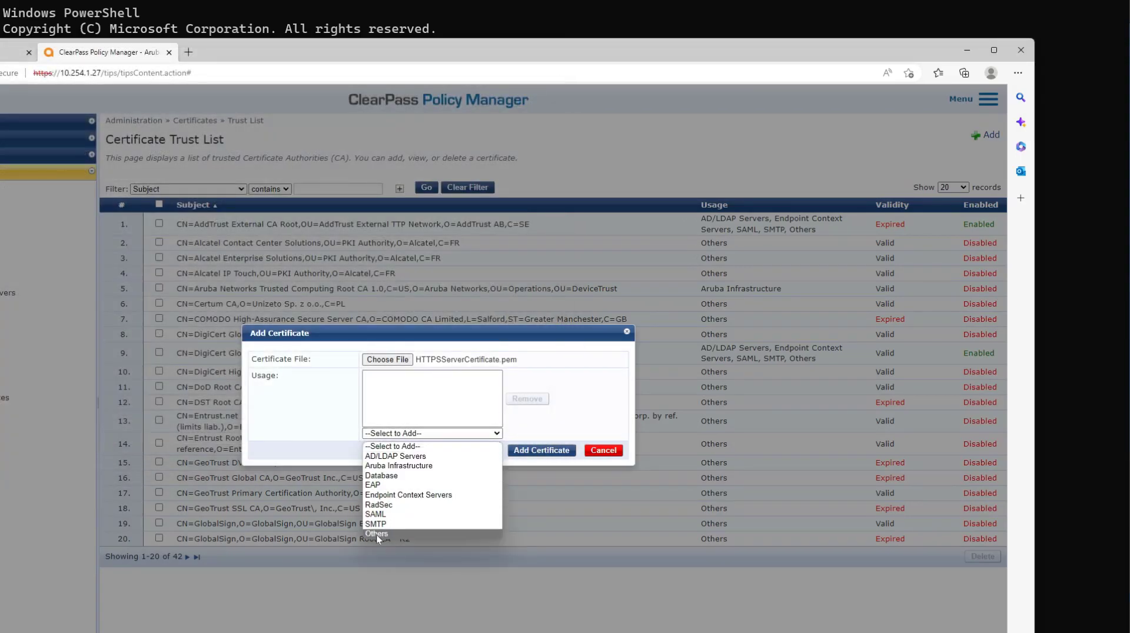
{"action": "left_click", "coordinate": [376, 535]}
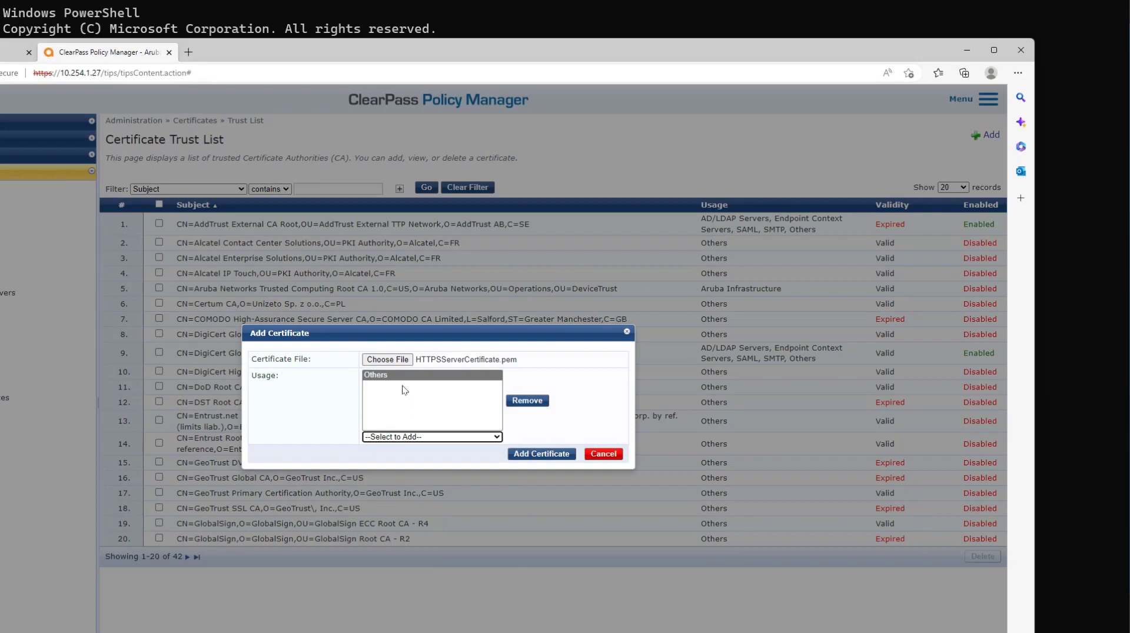
{"action": "left_click", "coordinate": [523, 452]}
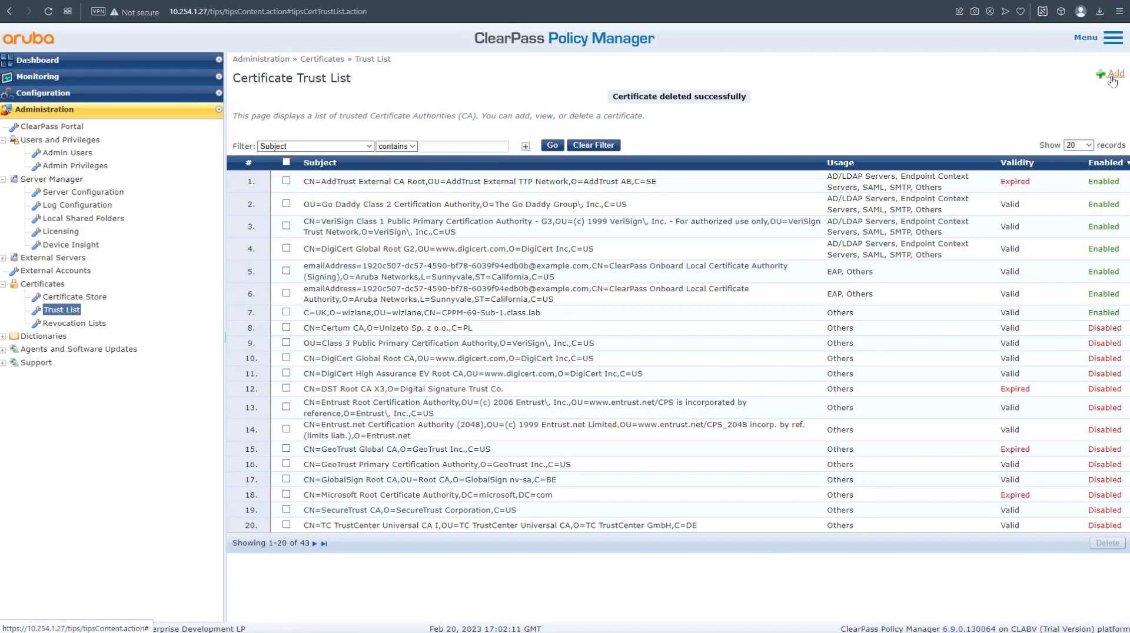
{"action": "left_click", "coordinate": [1110, 74]}
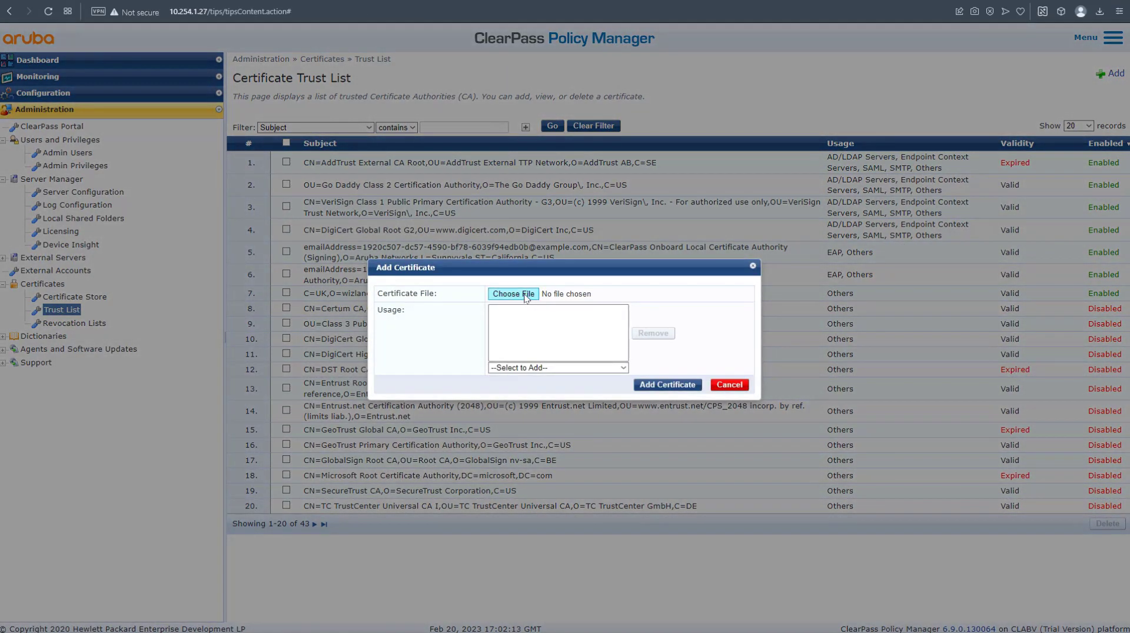
Upload DatabaseServerCertificate.pem to the Trust List with usages Database and Others.
{"action": "left_click", "coordinate": [513, 295]}
{"action": "left_click", "coordinate": [652, 451]}
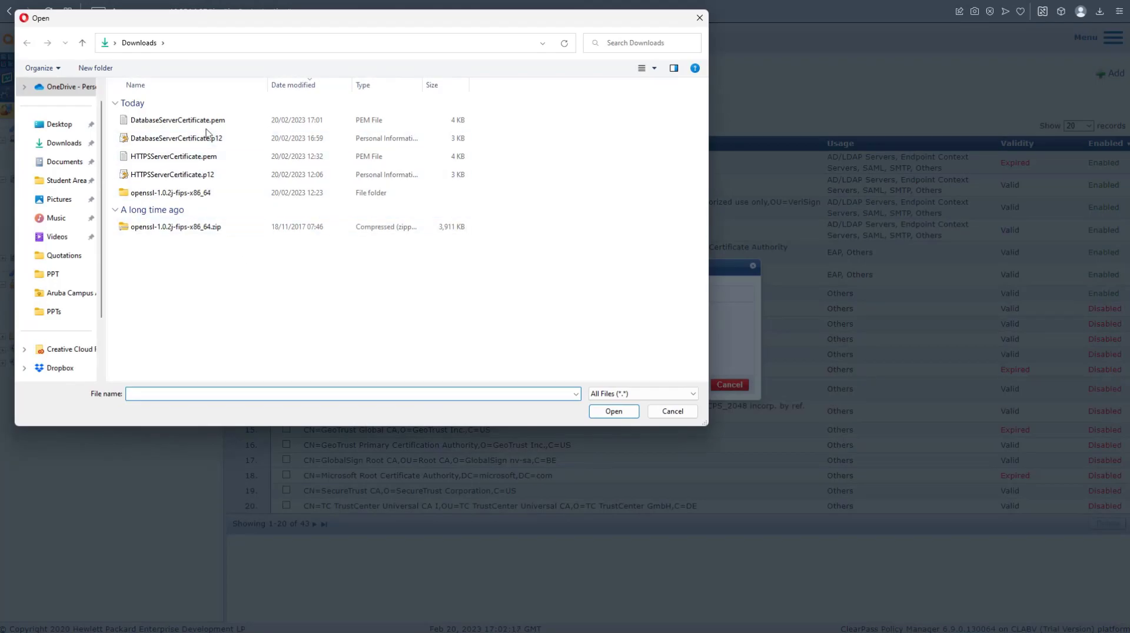
{"action": "left_click", "coordinate": [182, 120]}
{"action": "left_click", "coordinate": [613, 412]}
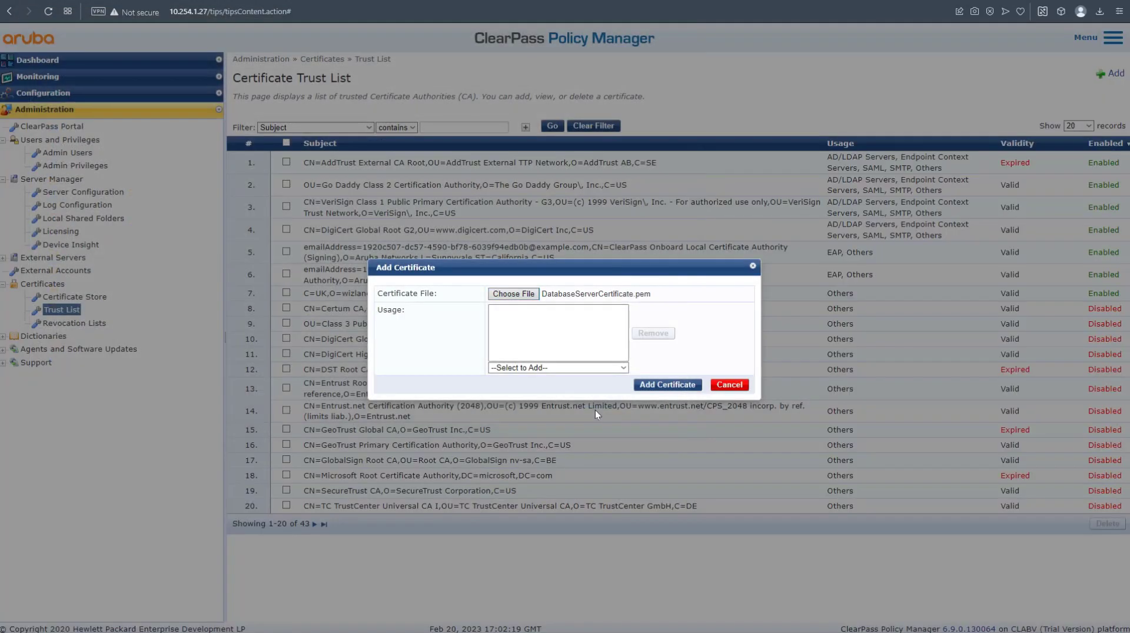
{"action": "left_click", "coordinate": [556, 368]}
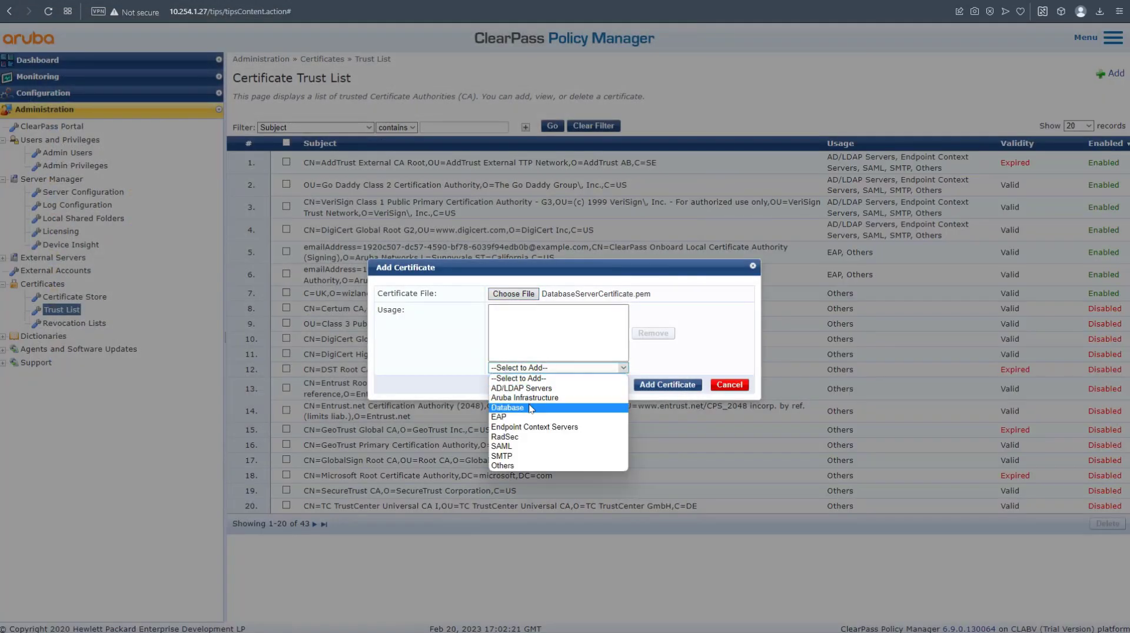
{"action": "left_click", "coordinate": [532, 408]}
{"action": "left_click", "coordinate": [548, 372]}
{"action": "left_click", "coordinate": [532, 460]}
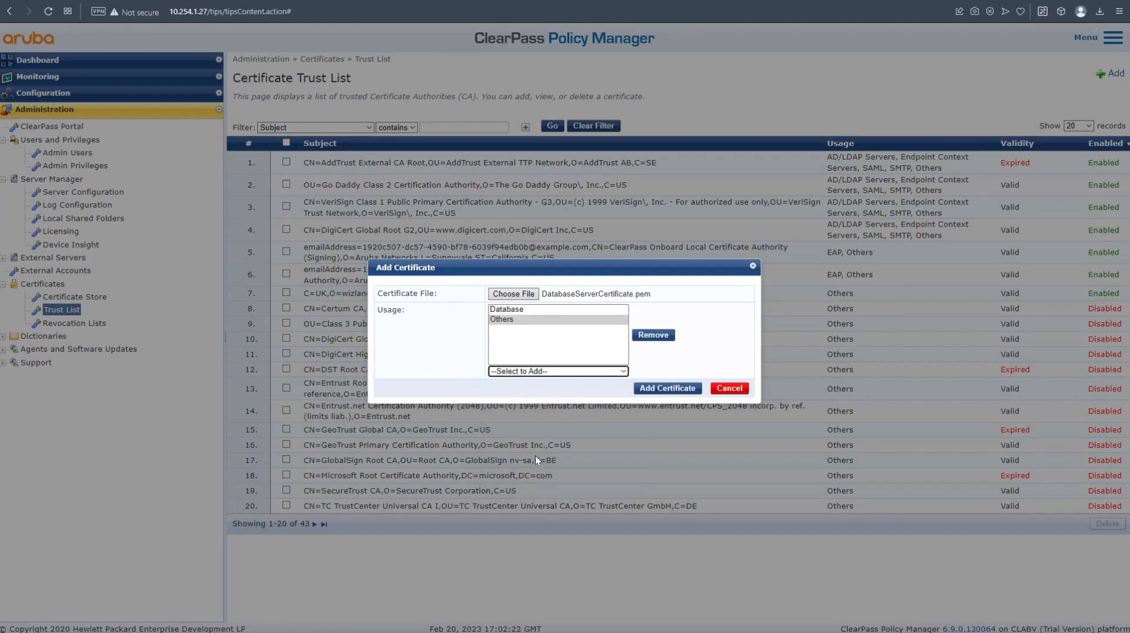
{"action": "left_click", "coordinate": [664, 388]}
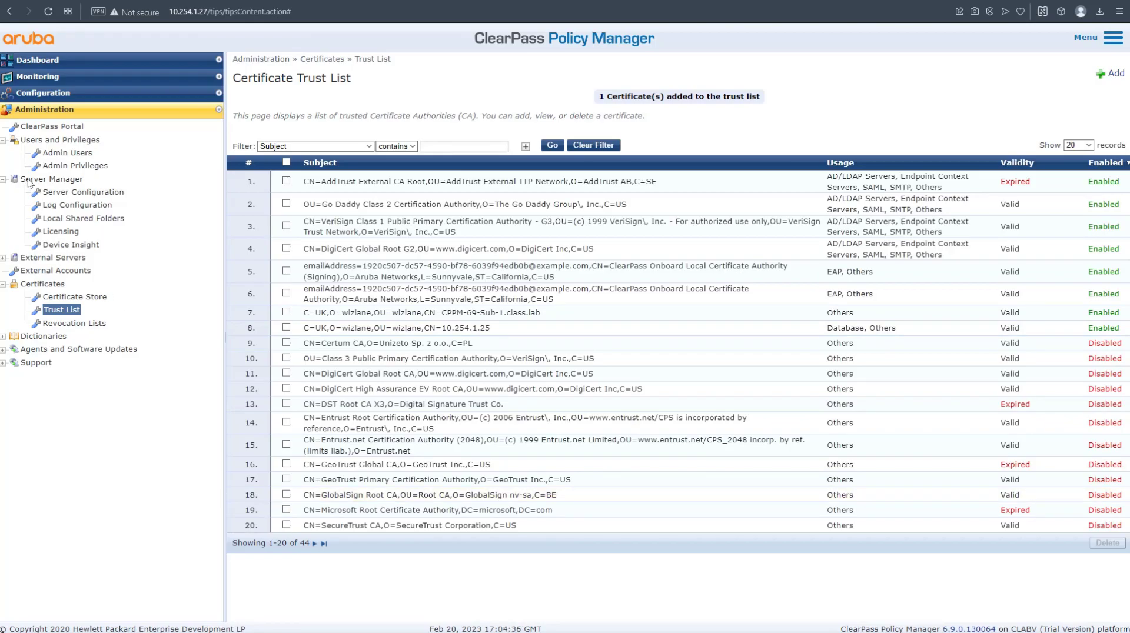
Join this node as subscriber to publisher 10.254.1.25 without database backup, then close the setup log.
{"action": "left_click", "coordinate": [69, 195]}
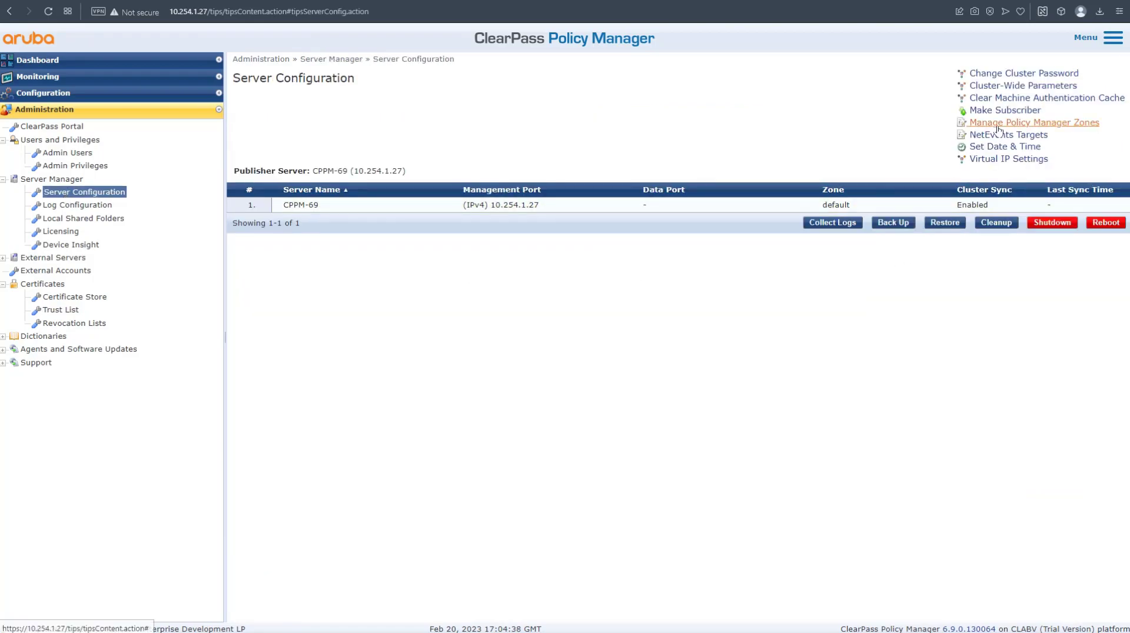
{"action": "left_click", "coordinate": [1005, 111]}
{"action": "left_click", "coordinate": [598, 258]}
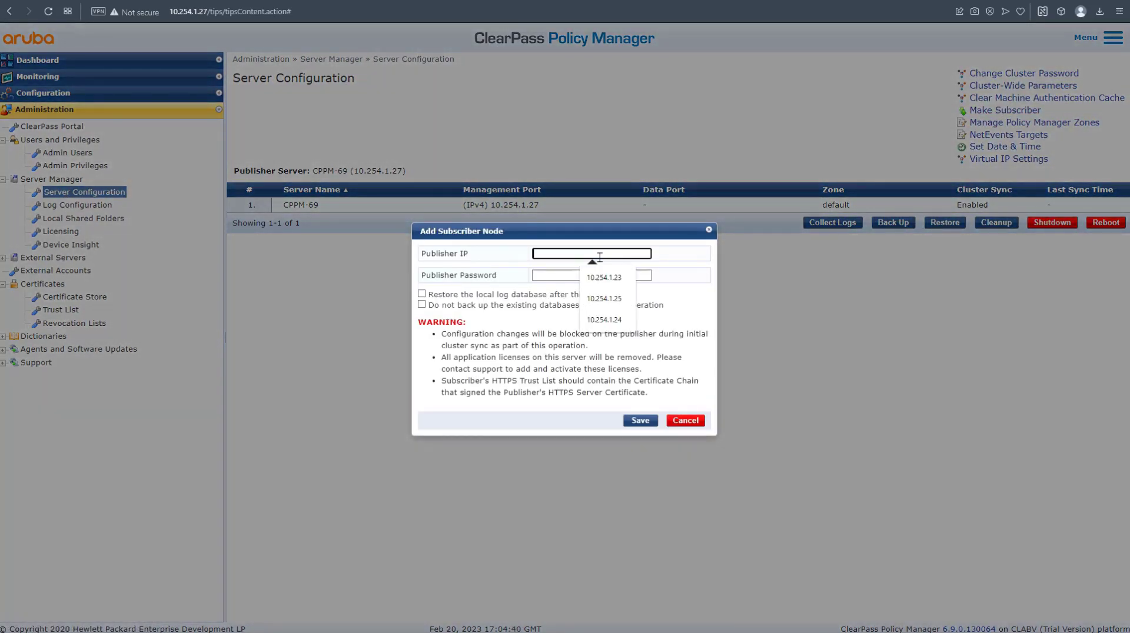
{"action": "left_click", "coordinate": [608, 302]}
{"action": "left_click", "coordinate": [571, 279]}
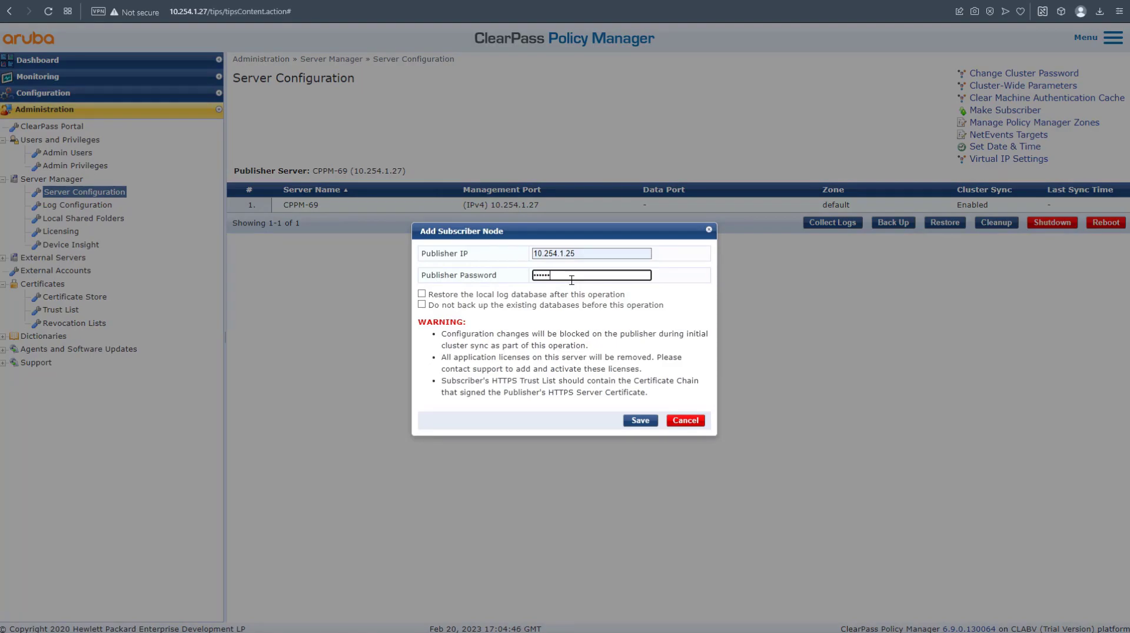
{"action": "left_click", "coordinate": [560, 303]}
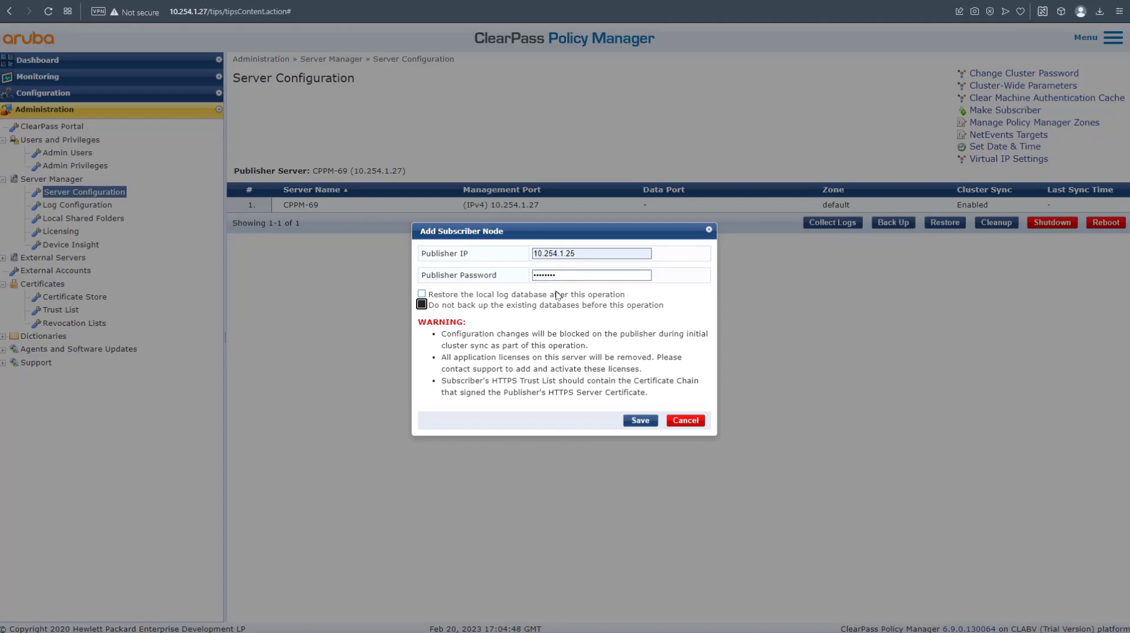
{"action": "left_click", "coordinate": [632, 420]}
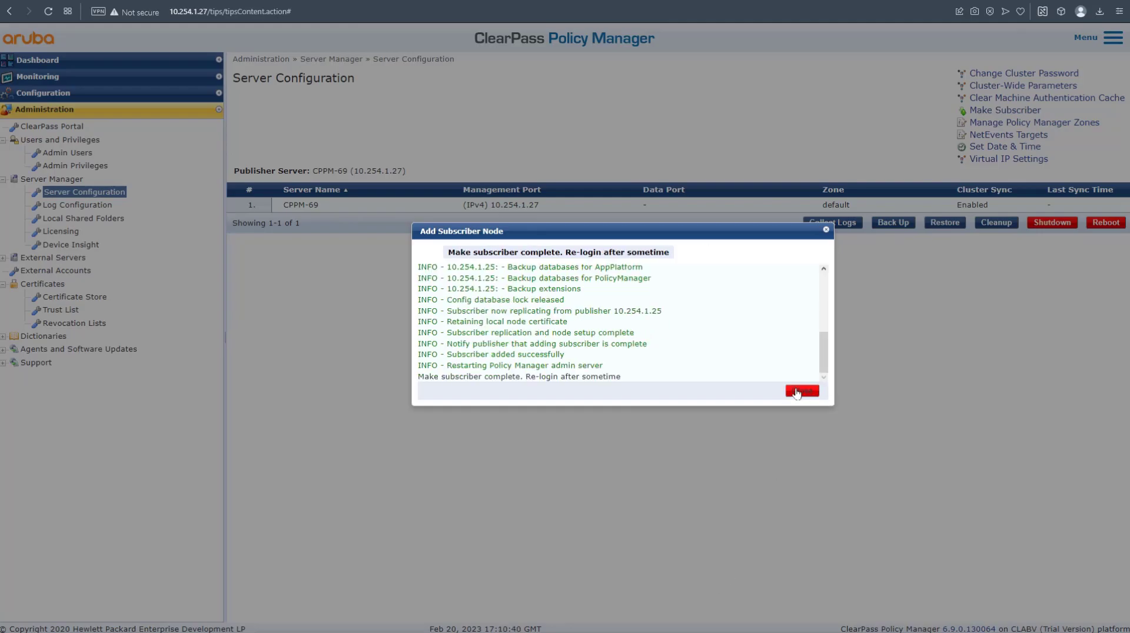
{"action": "left_click", "coordinate": [801, 390]}
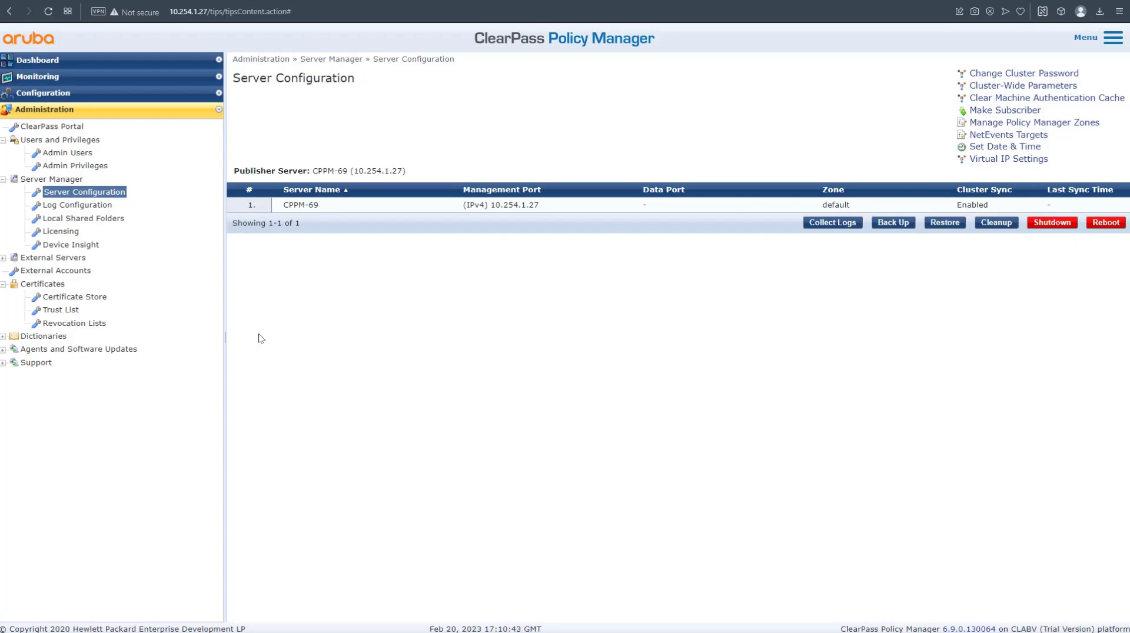
Follow the Policy Manager Publisher link and sign in as admin.
{"action": "left_click", "coordinate": [47, 64]}
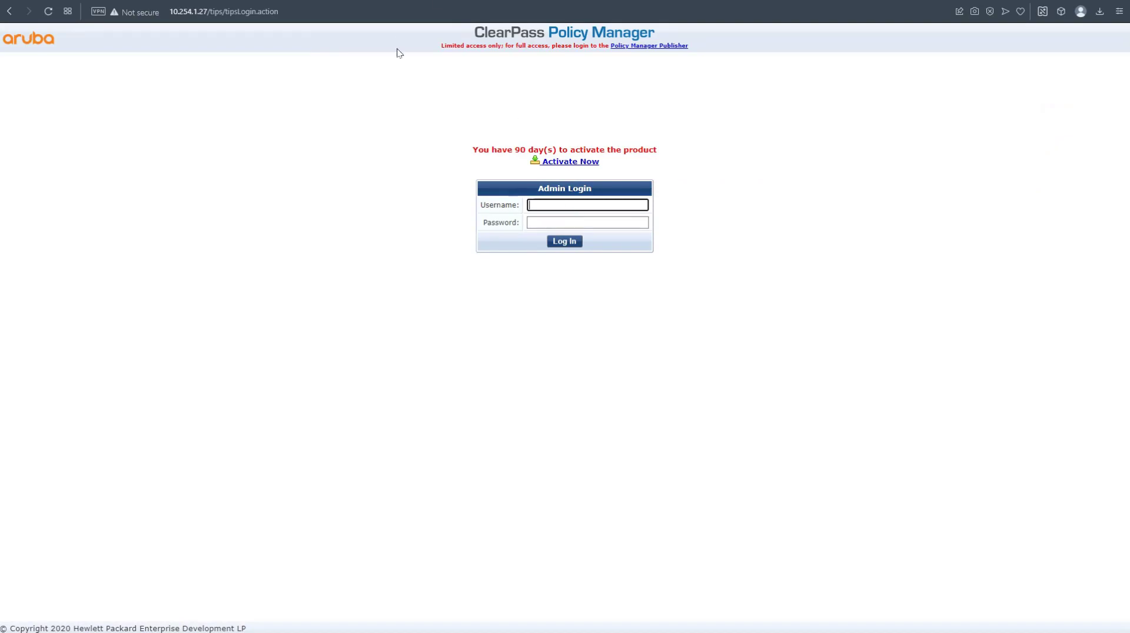
{"action": "left_click_drag", "start_coordinate": [445, 48], "coordinate": [519, 38]}
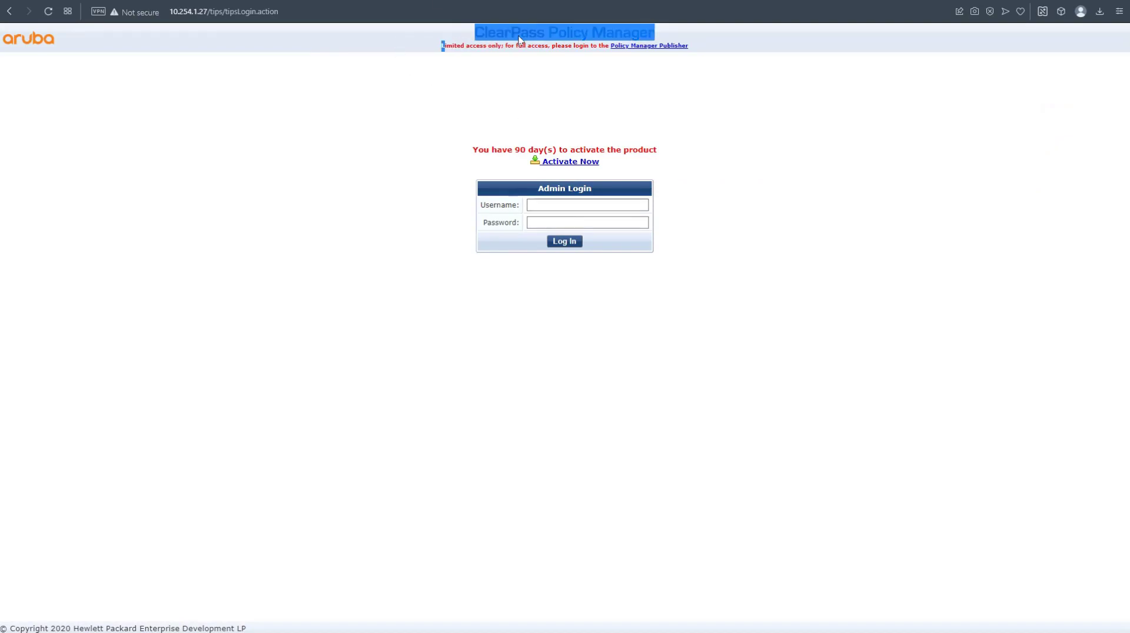
{"action": "left_click", "coordinate": [565, 44]}
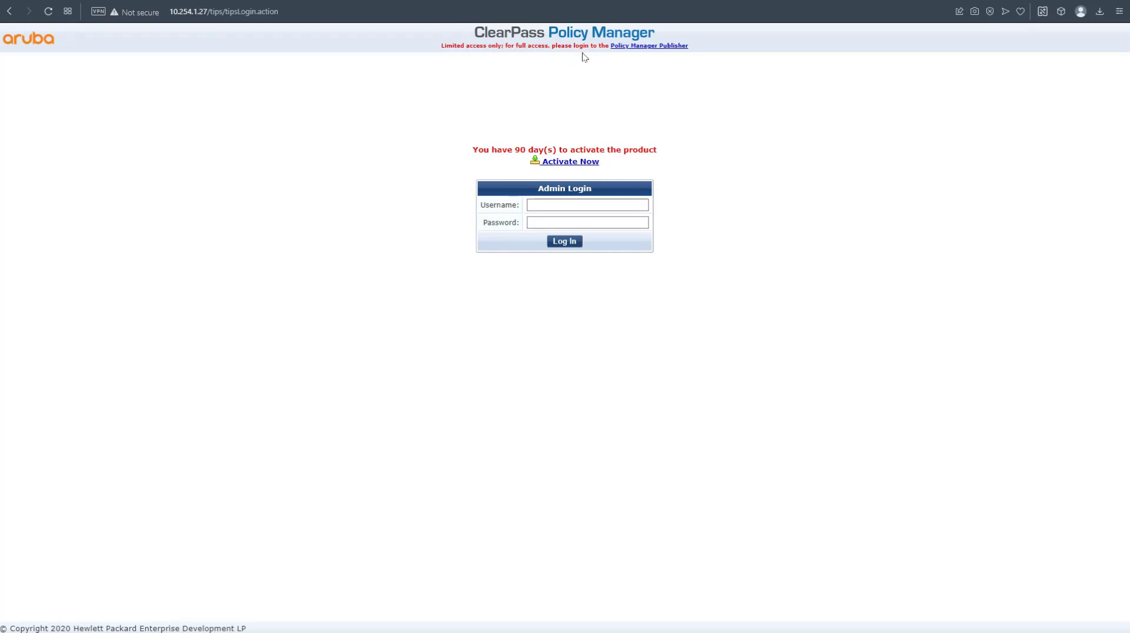
{"action": "left_click", "coordinate": [641, 47]}
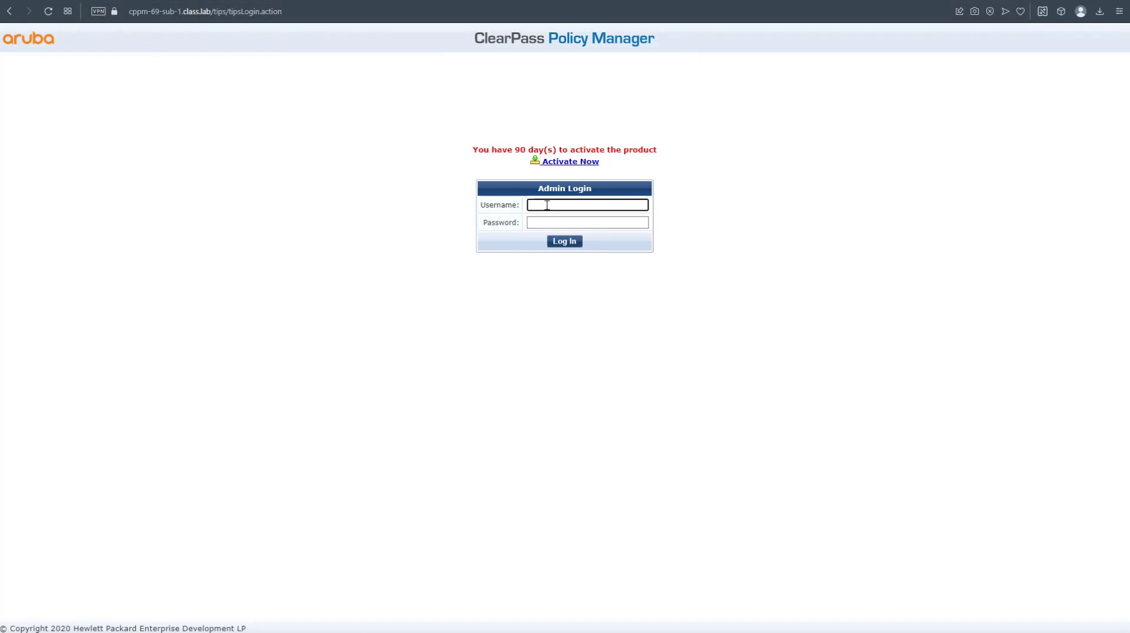
{"action": "type", "text": "admin"}
{"action": "key", "text": "Tab"}
{"action": "type", "text": "••••••"}
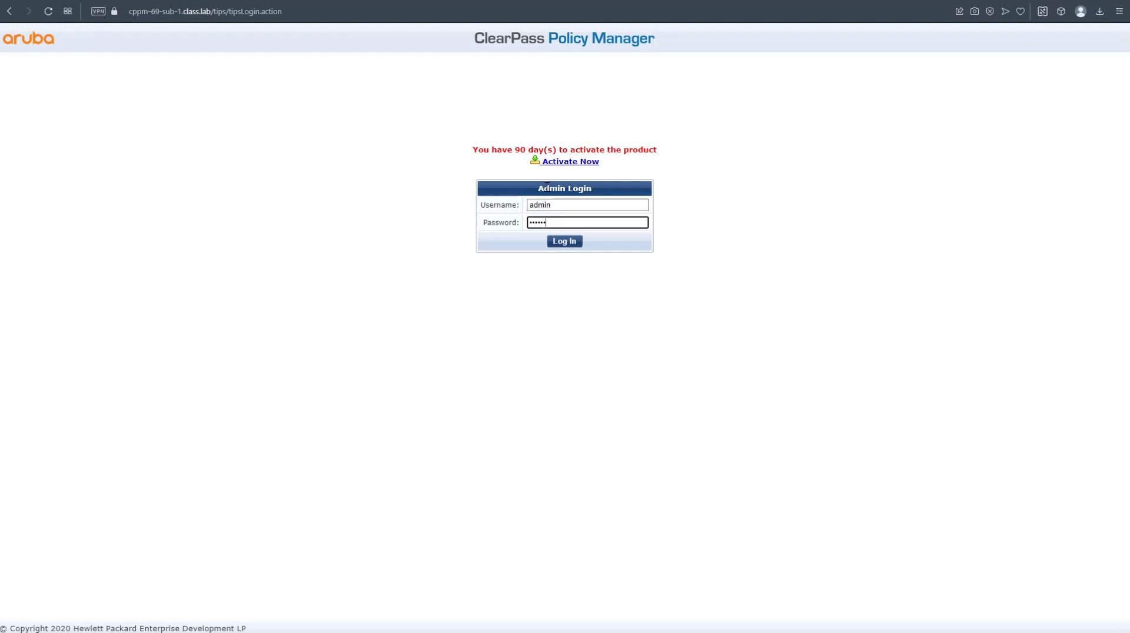
{"action": "key", "text": "Return"}
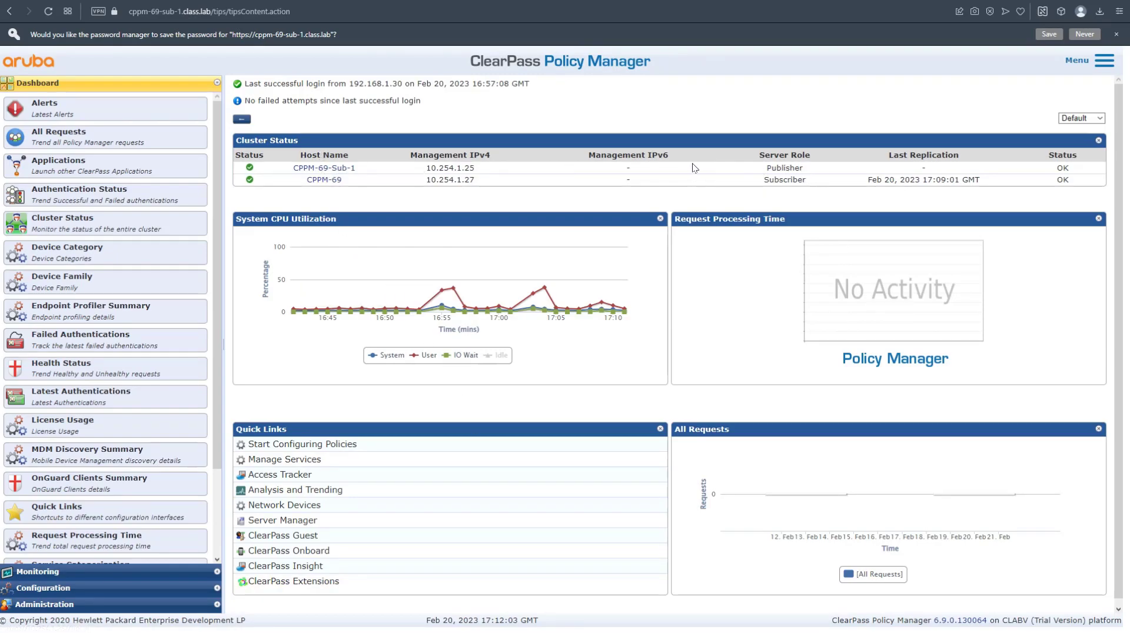
Sign in to the CPPM-69 node, confirm both nodes show OK, and expand Administration.
{"action": "left_click", "coordinate": [313, 182]}
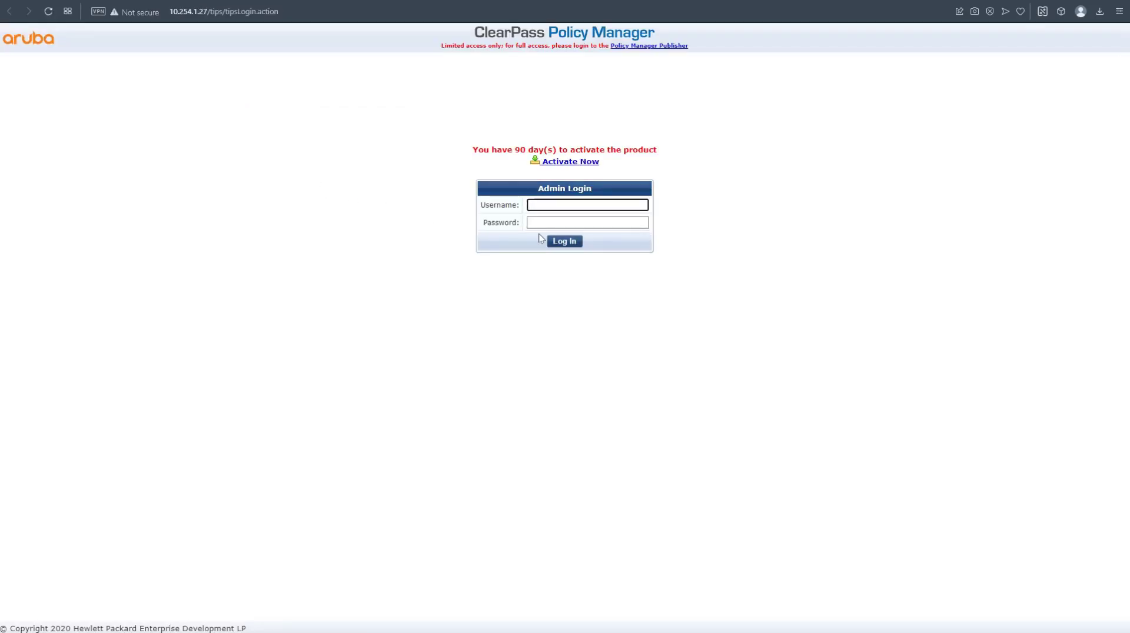
{"action": "type", "text": "dmin"}
{"action": "left_click", "coordinate": [533, 221]}
{"action": "type", "text": "******"}
{"action": "key", "text": "Return"}
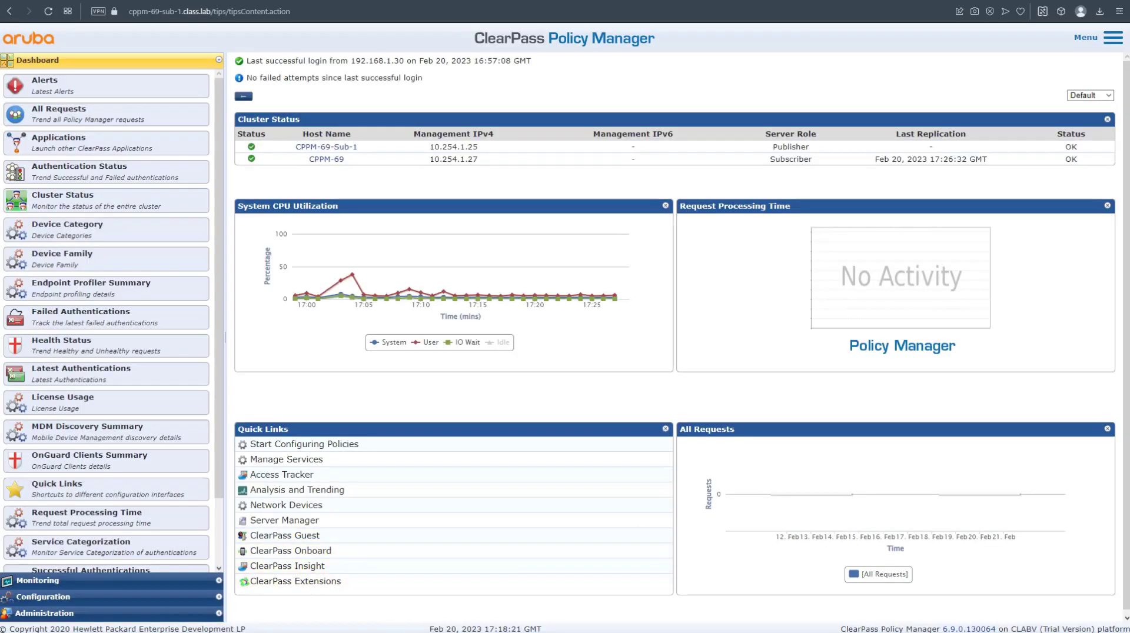
{"action": "left_click", "coordinate": [69, 613]}
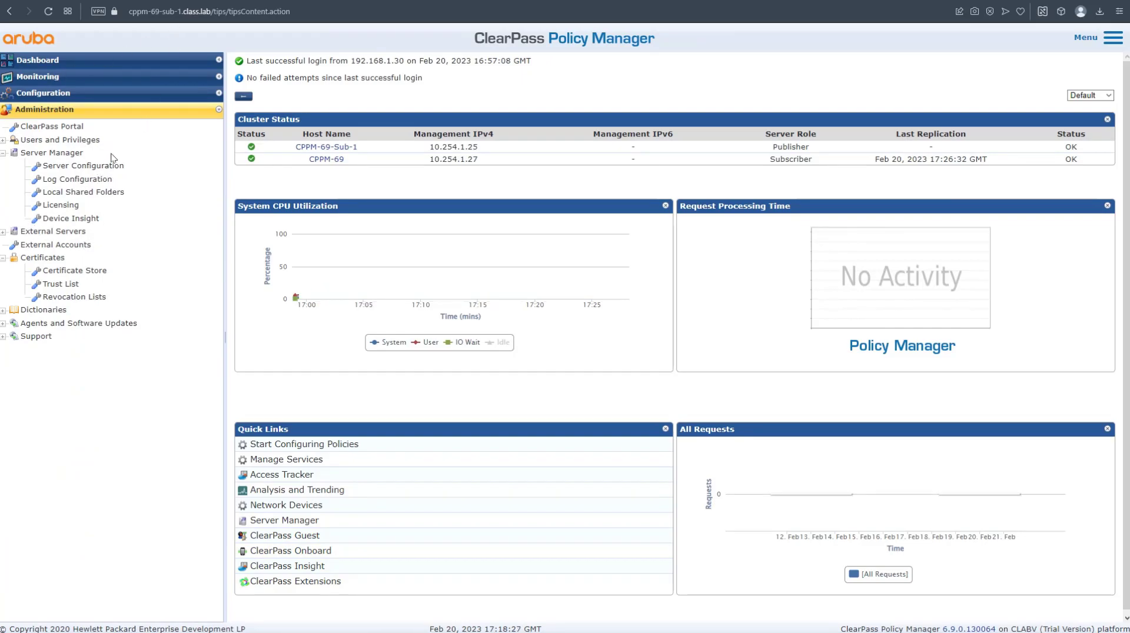
Save virtual IP 10.254.1.30 with CPPM-69-Sub-1 as primary and CPPM-69 as secondary.
{"action": "left_click", "coordinate": [113, 167]}
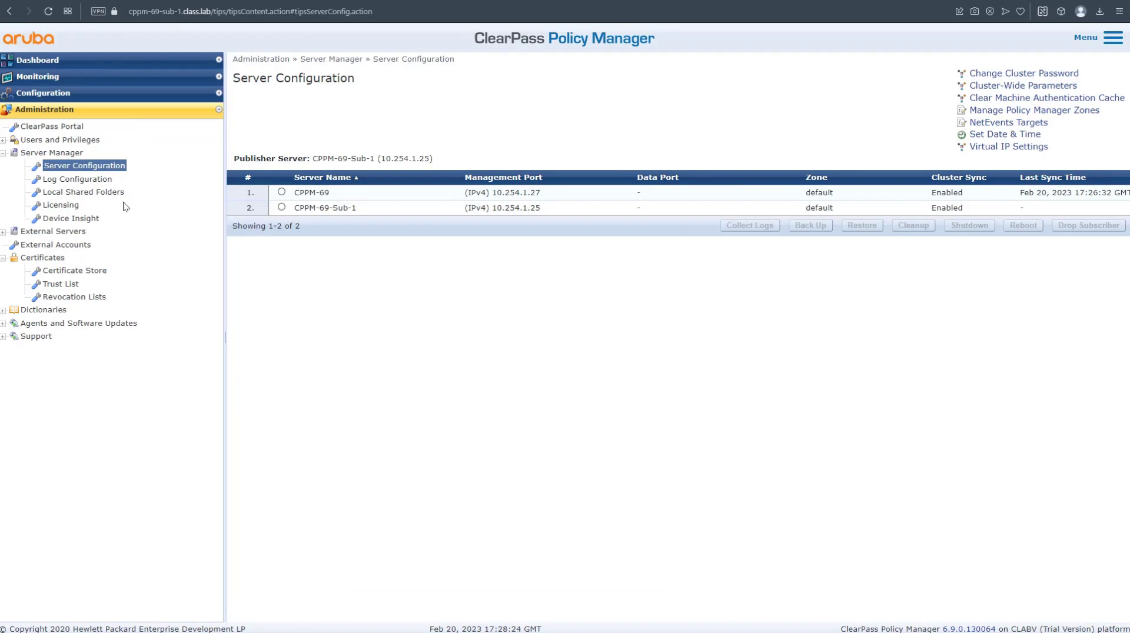
{"action": "left_click", "coordinate": [1008, 147]}
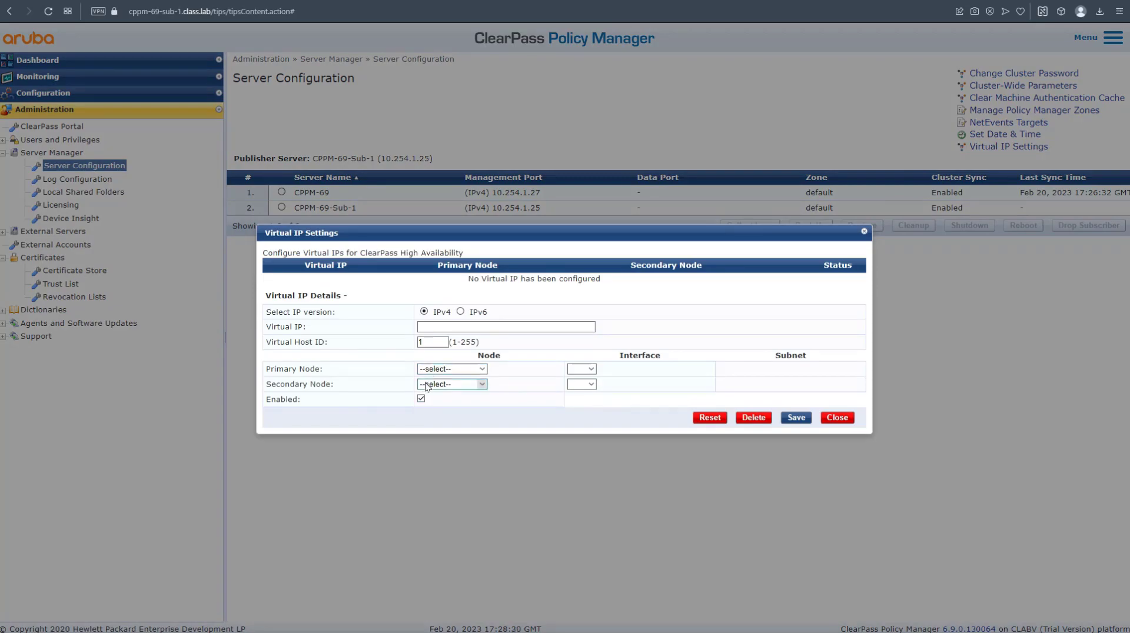
{"action": "left_click", "coordinate": [473, 330]}
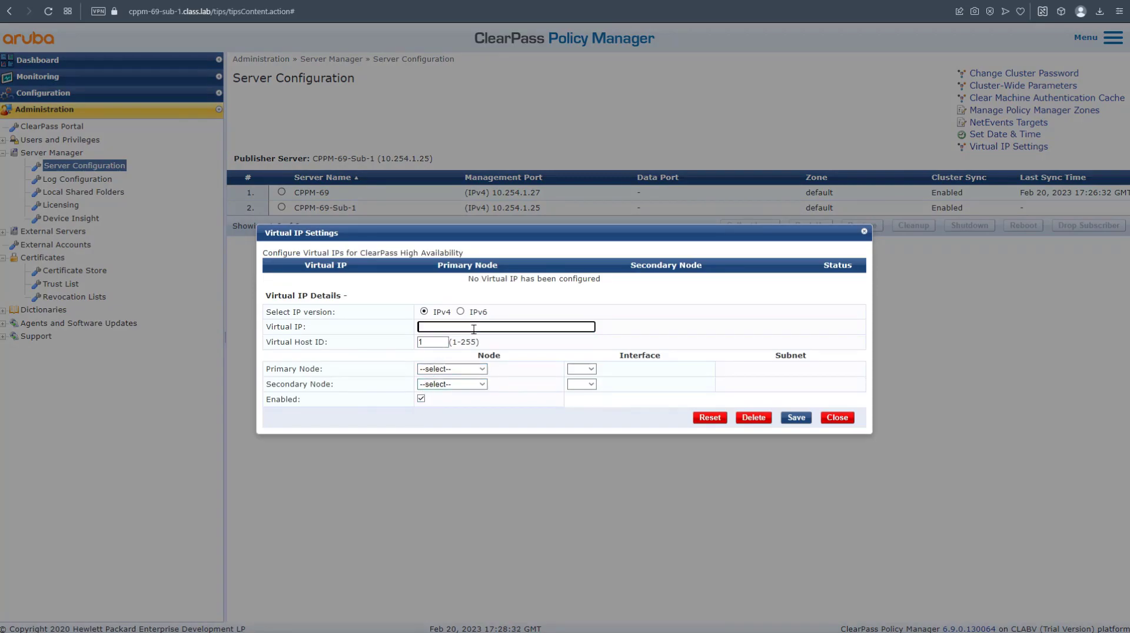
{"action": "type", "text": "10.254.1.30"}
{"action": "left_click", "coordinate": [480, 370]}
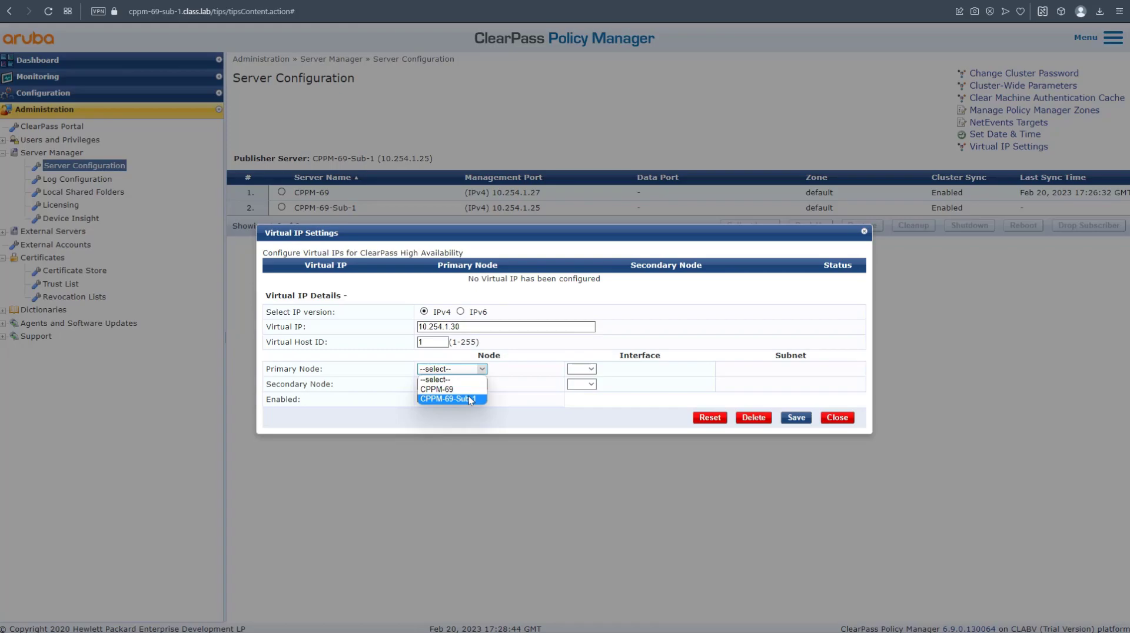
{"action": "left_click", "coordinate": [469, 399]}
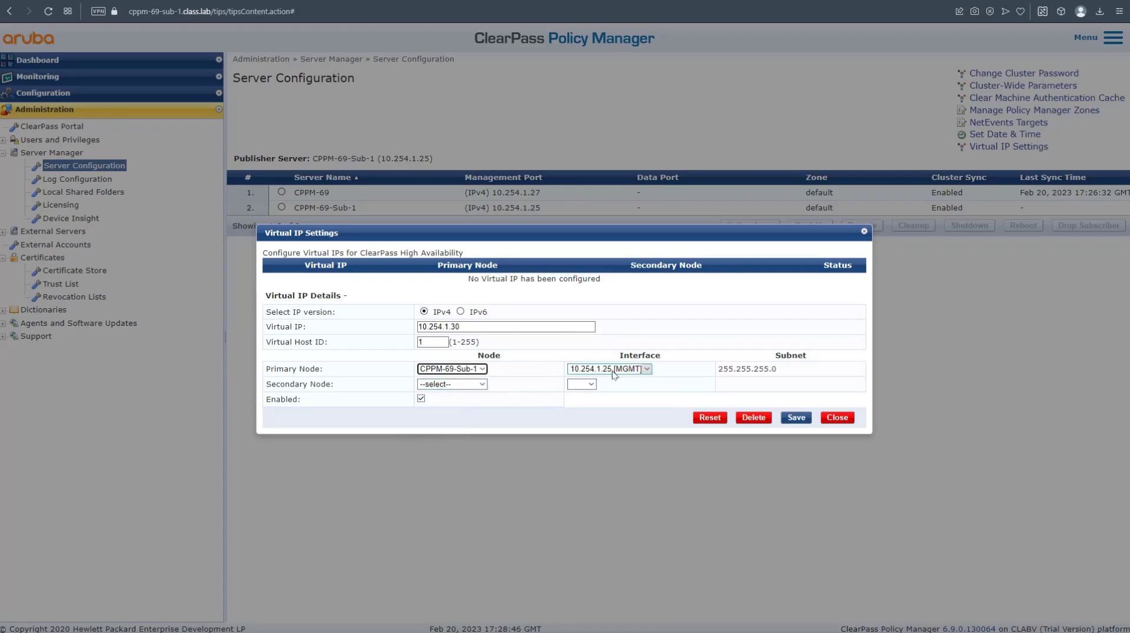
{"action": "left_click", "coordinate": [472, 387]}
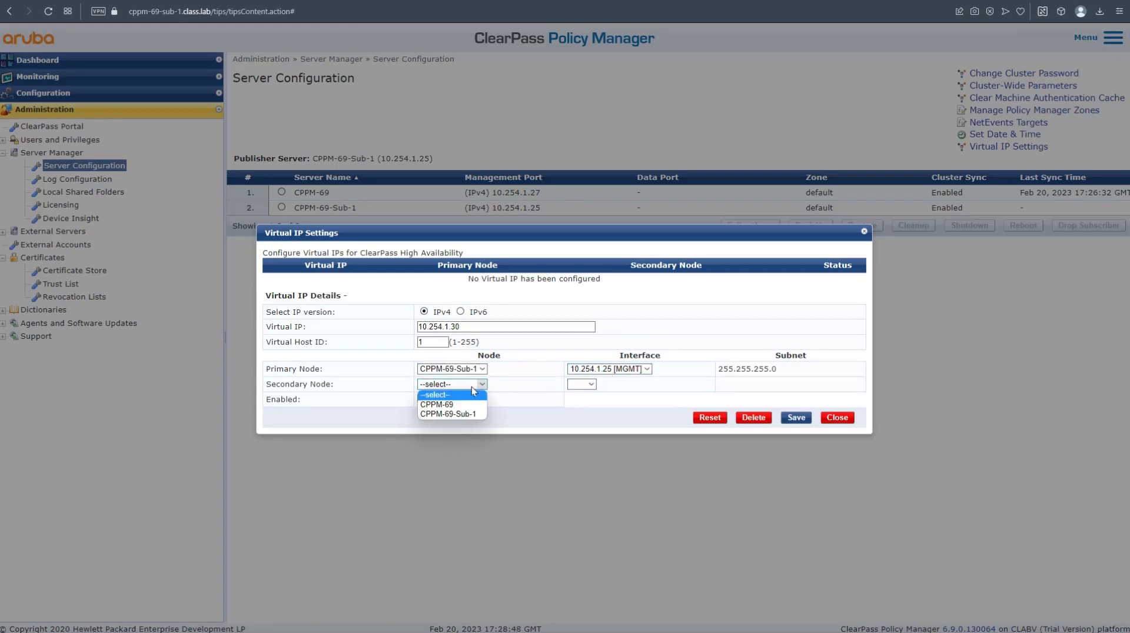
{"action": "left_click", "coordinate": [464, 402]}
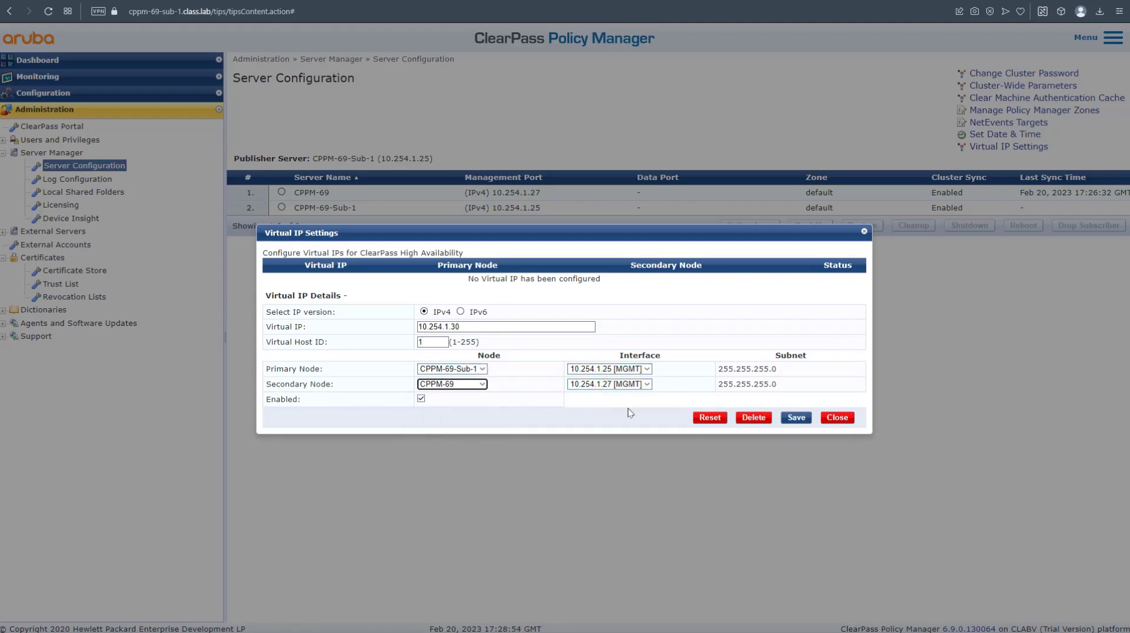
{"action": "left_click", "coordinate": [796, 418]}
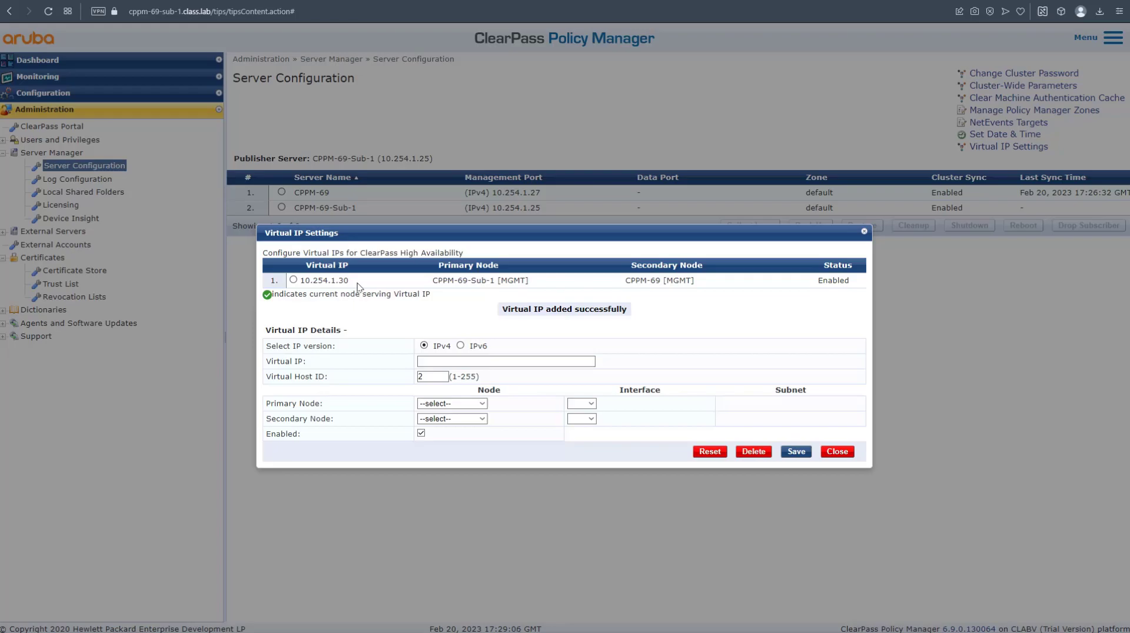
Save virtual IP 10.254.1.230 with CPPM-69 primary and CPPM-69-Sub-1 secondary, then verify both entries.
{"action": "left_click", "coordinate": [488, 358]}
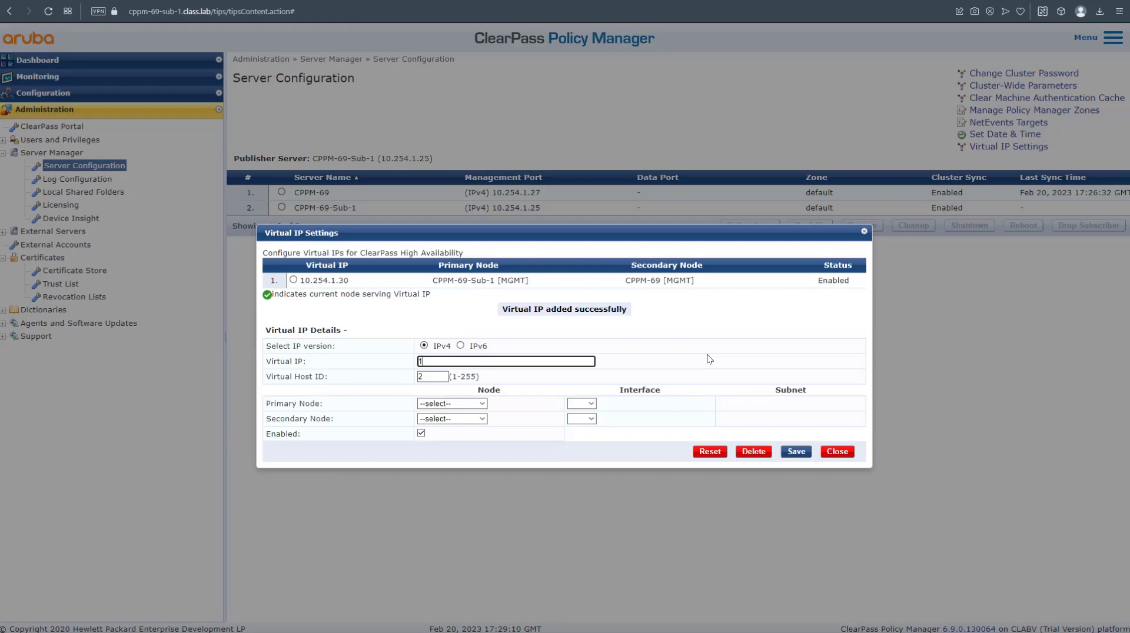
{"action": "type", "text": "10.254.1.230"}
{"action": "left_click", "coordinate": [459, 404]}
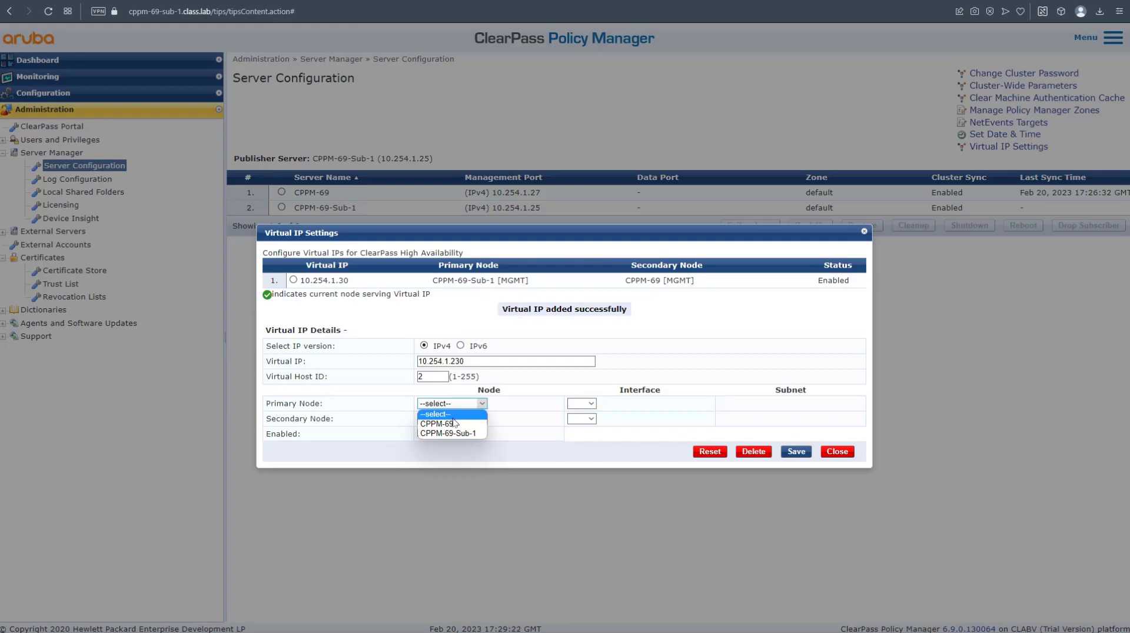
{"action": "left_click", "coordinate": [454, 424]}
{"action": "left_click", "coordinate": [474, 400]}
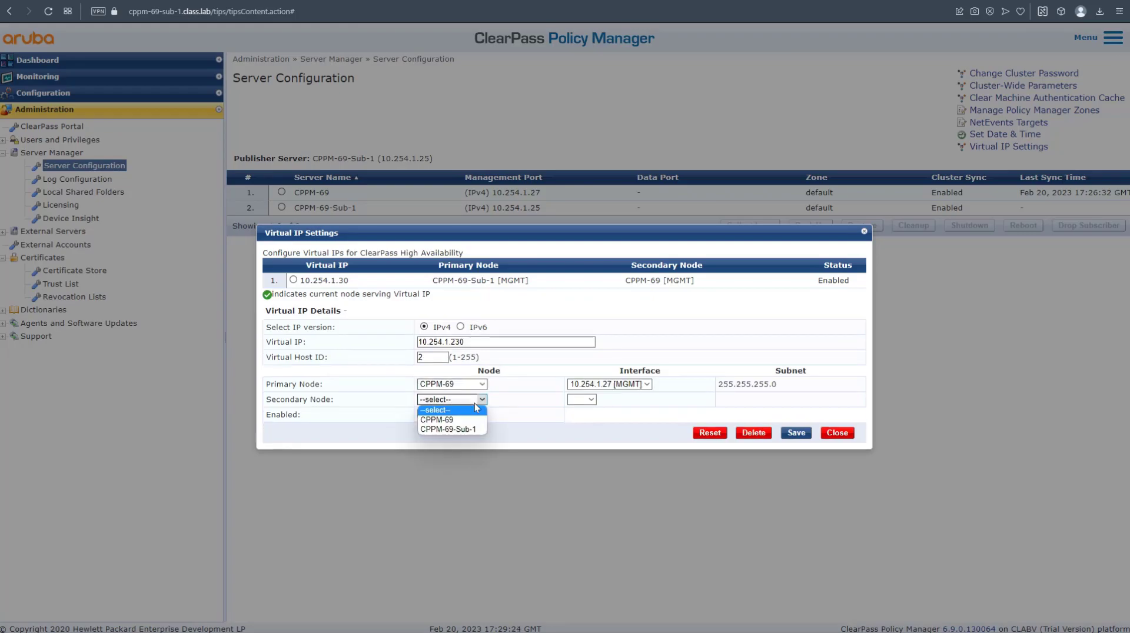
{"action": "left_click", "coordinate": [463, 429]}
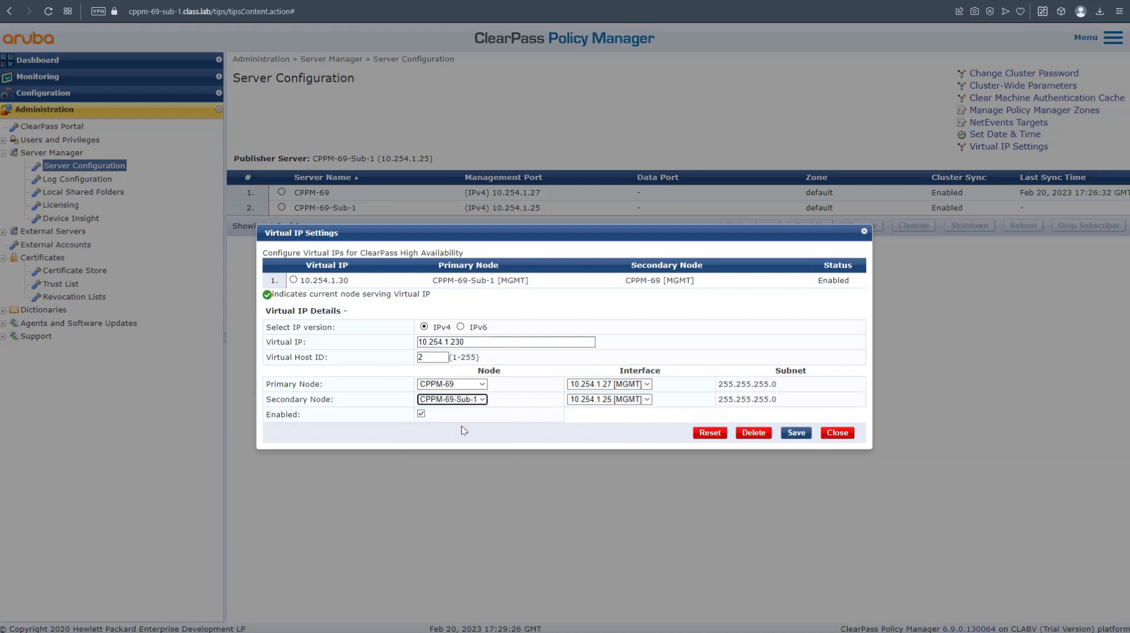
{"action": "left_click", "coordinate": [797, 434]}
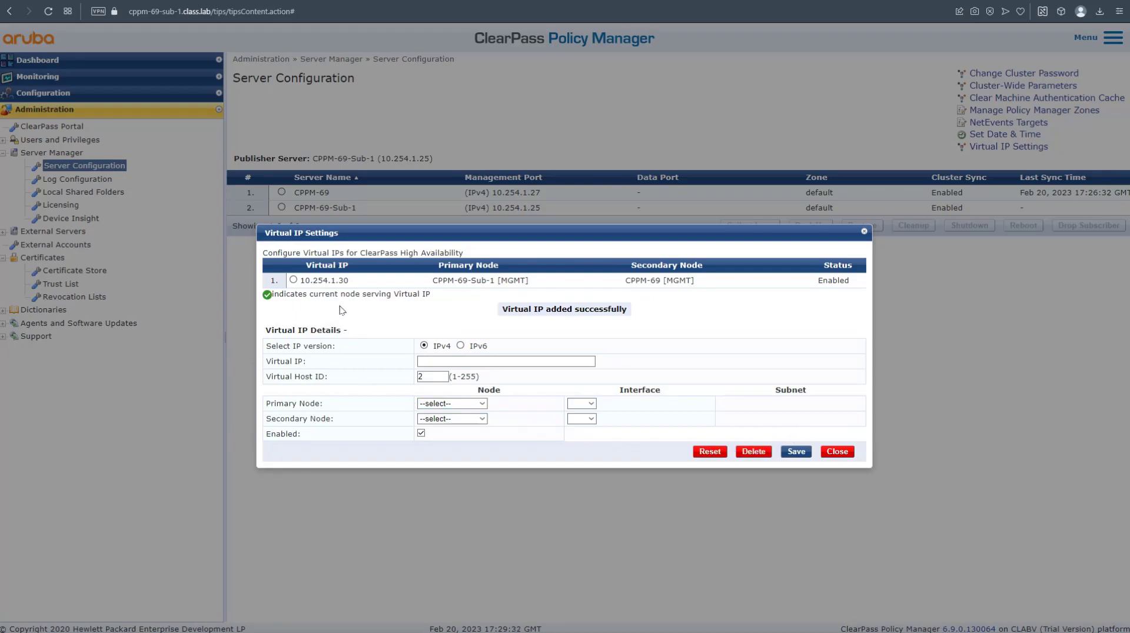
{"action": "left_click", "coordinate": [1008, 148]}
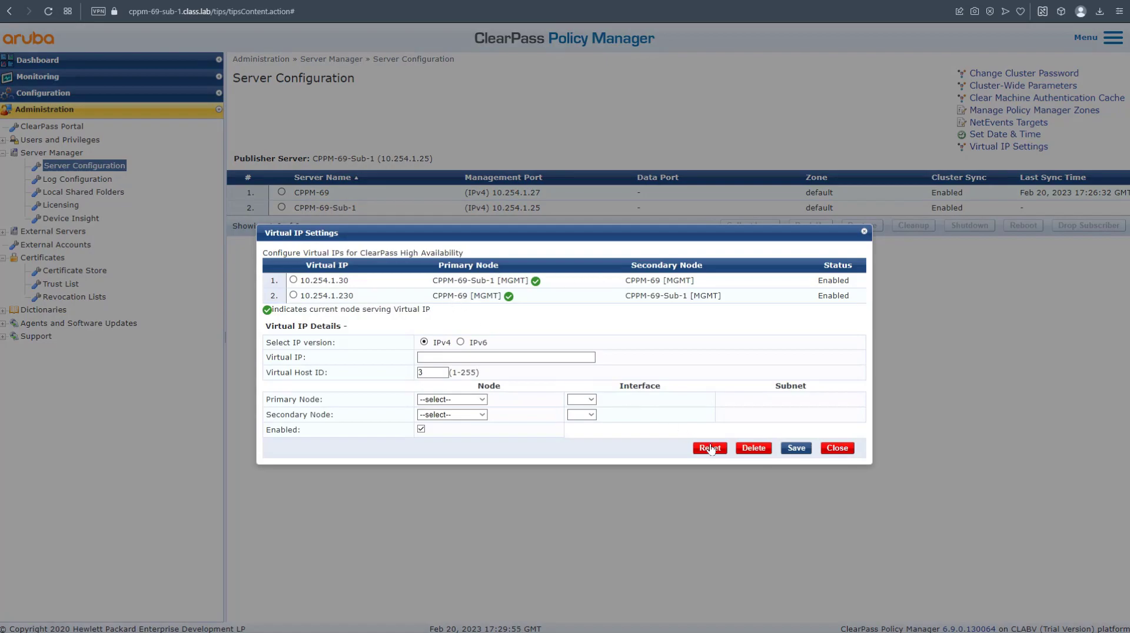
{"action": "left_click", "coordinate": [837, 451]}
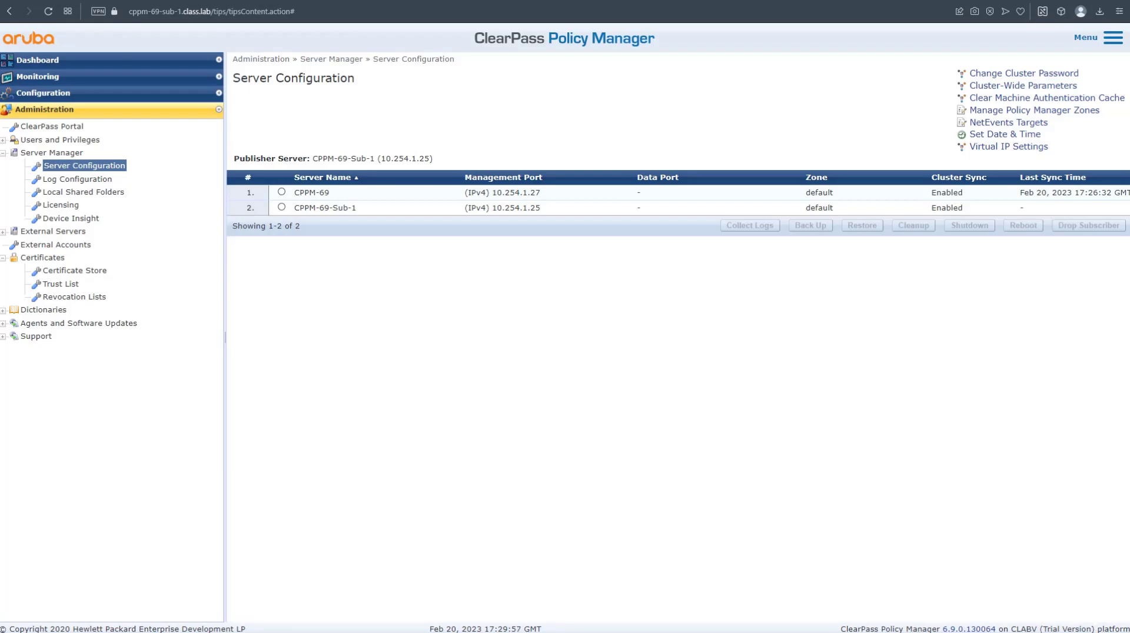